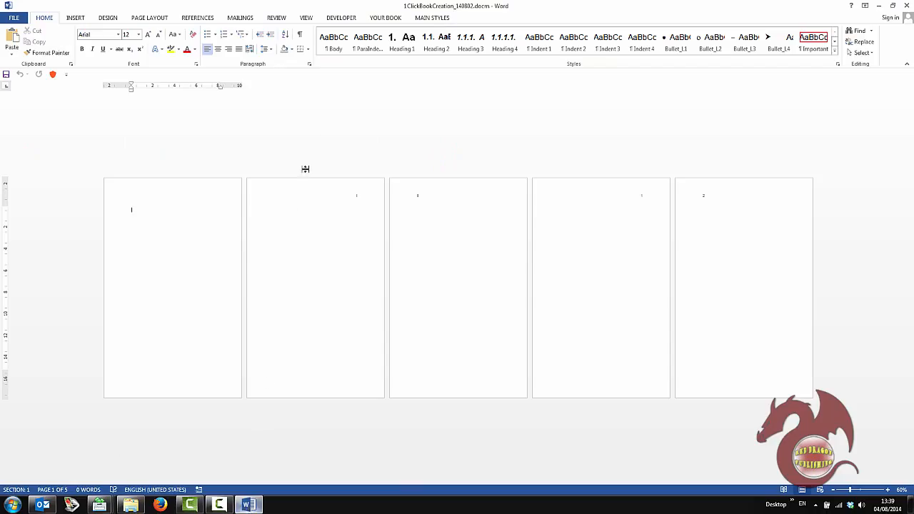
- Start creating a new book and load its title details from create_format_with_msword.txt in the CreateSpace template folder
{"action": "left_click", "coordinate": [385, 19]}
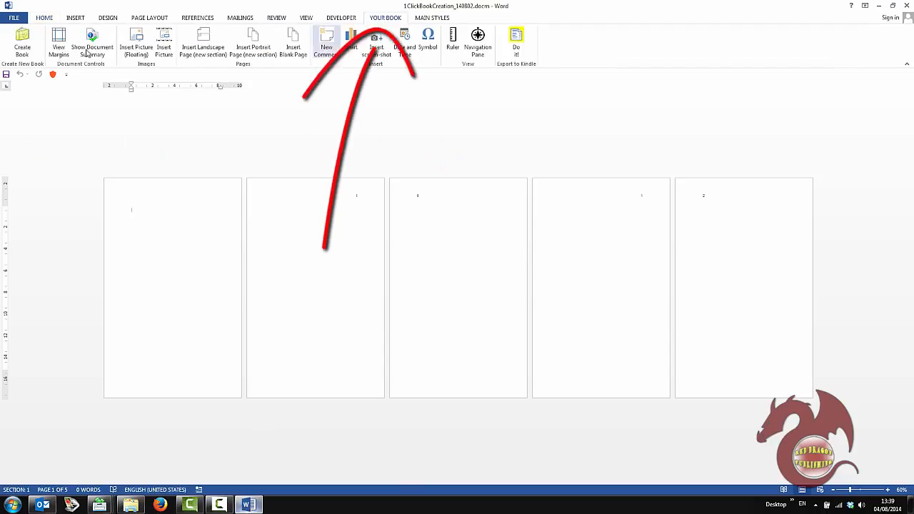
{"action": "left_click", "coordinate": [22, 50]}
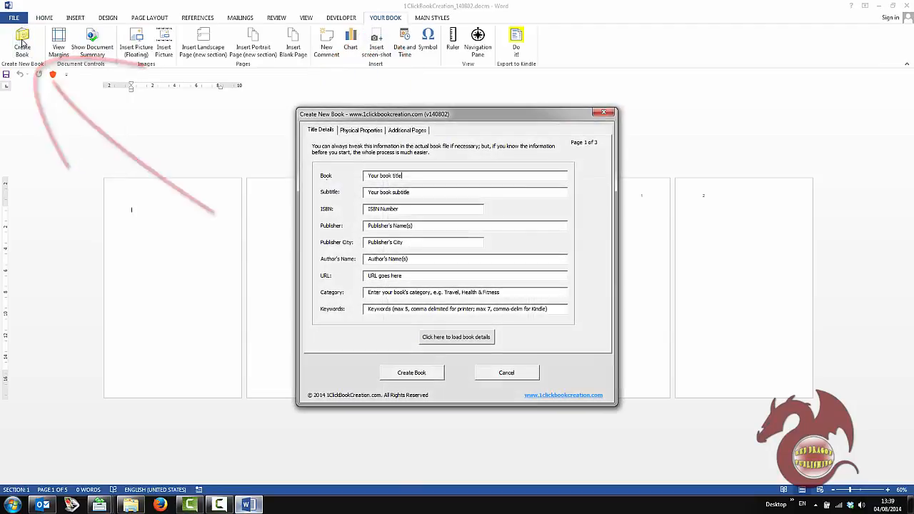
{"action": "left_click", "coordinate": [448, 342]}
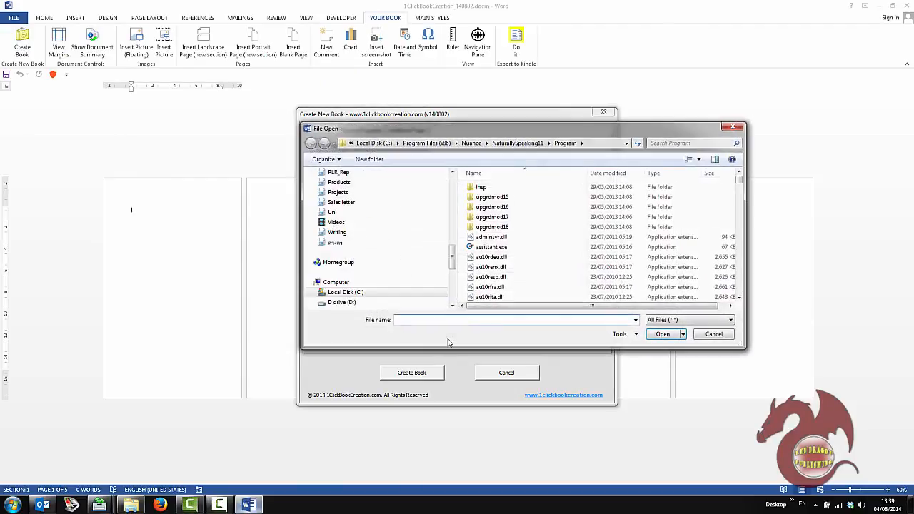
{"action": "scroll", "coordinate": [455, 191], "scroll_direction": "up", "scroll_amount": 4}
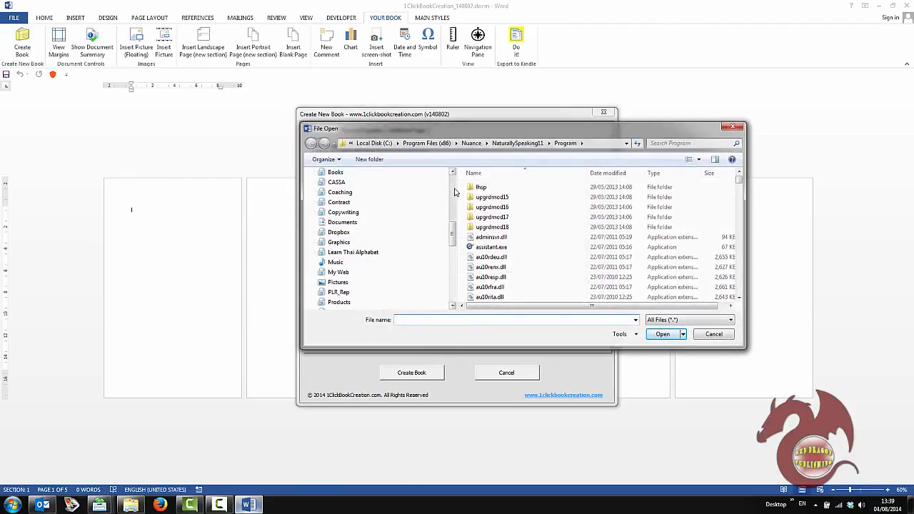
{"action": "scroll", "coordinate": [454, 191], "scroll_direction": "up", "scroll_amount": 4}
{"action": "left_click", "coordinate": [348, 234]}
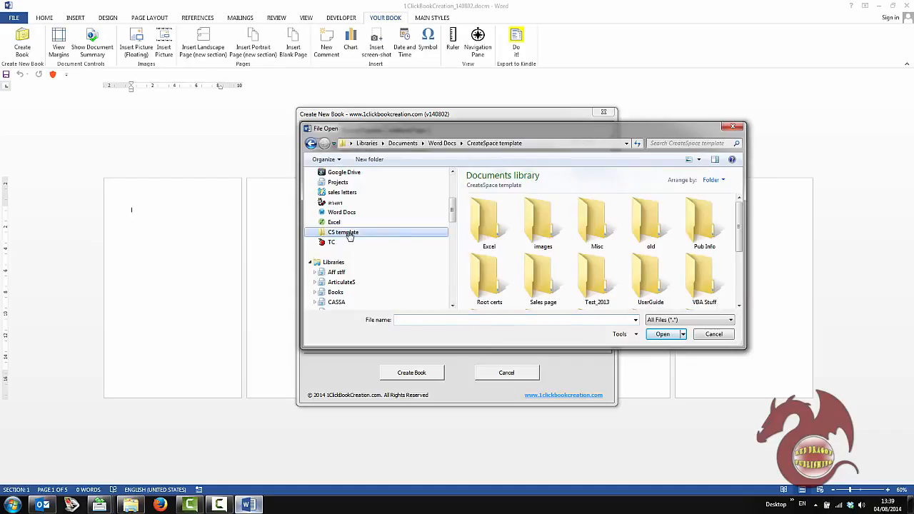
{"action": "scroll", "coordinate": [564, 257], "scroll_direction": "down", "scroll_amount": 5}
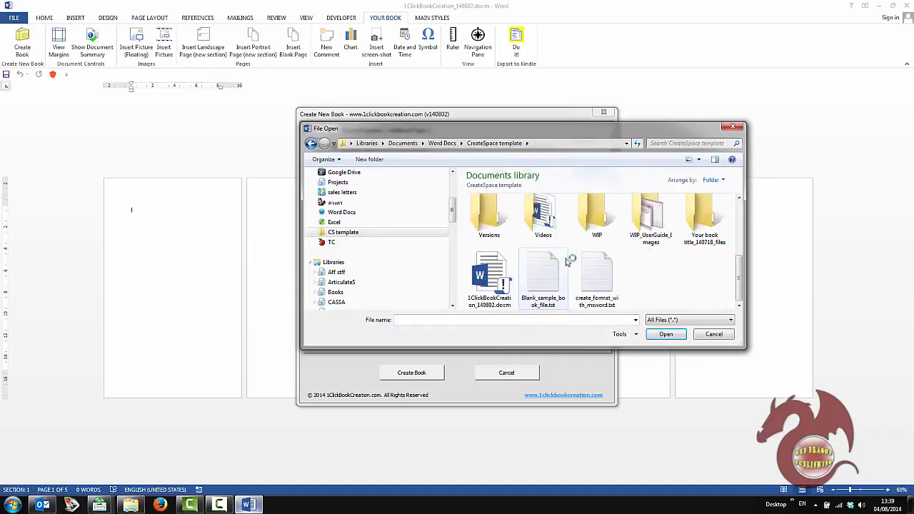
{"action": "left_click", "coordinate": [602, 272]}
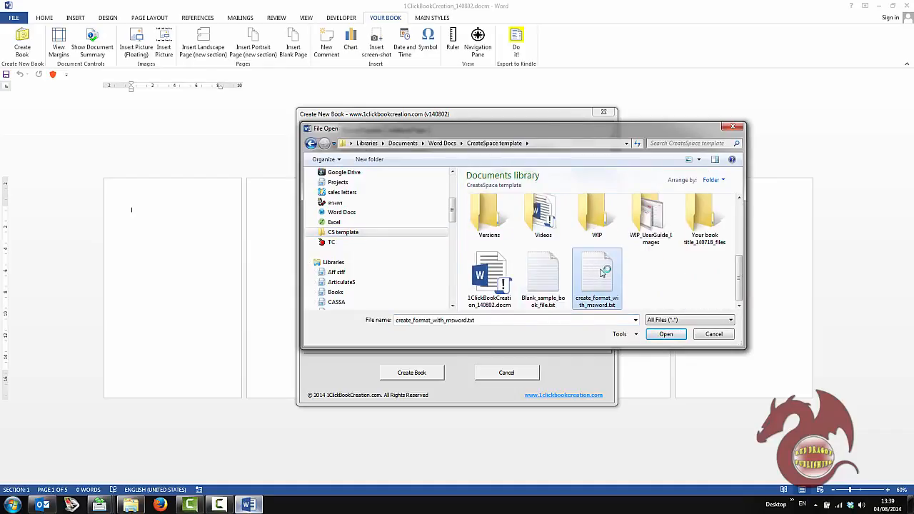
{"action": "left_click", "coordinate": [664, 335]}
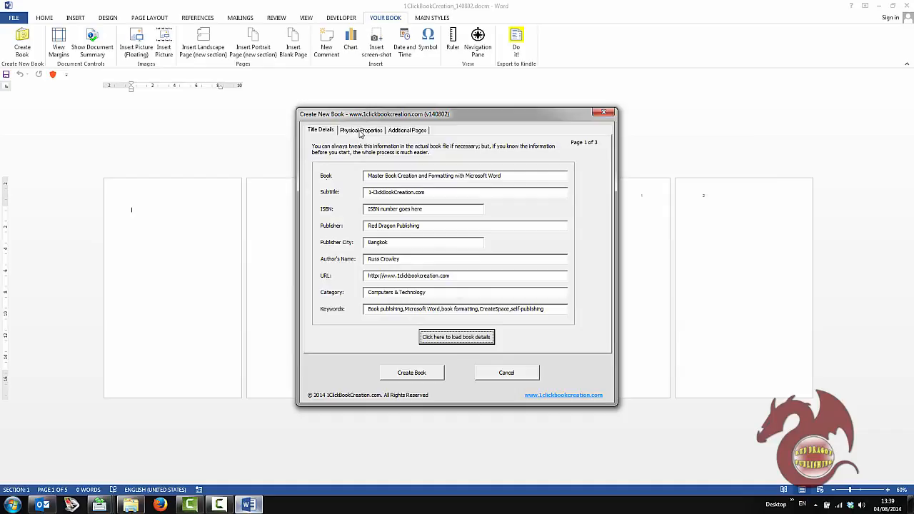
- Examine the available book sizes and the approximate page count among the new book's physical properties
{"action": "left_click", "coordinate": [361, 130]}
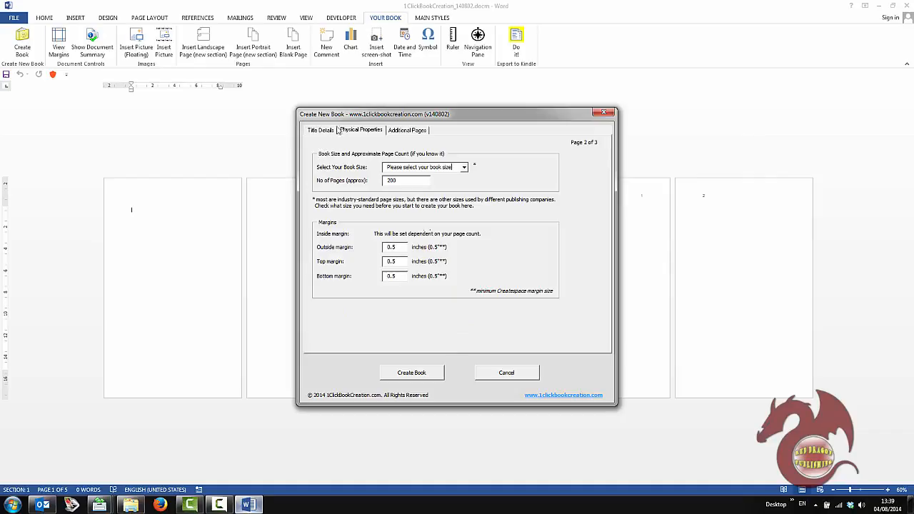
{"action": "left_click", "coordinate": [464, 168]}
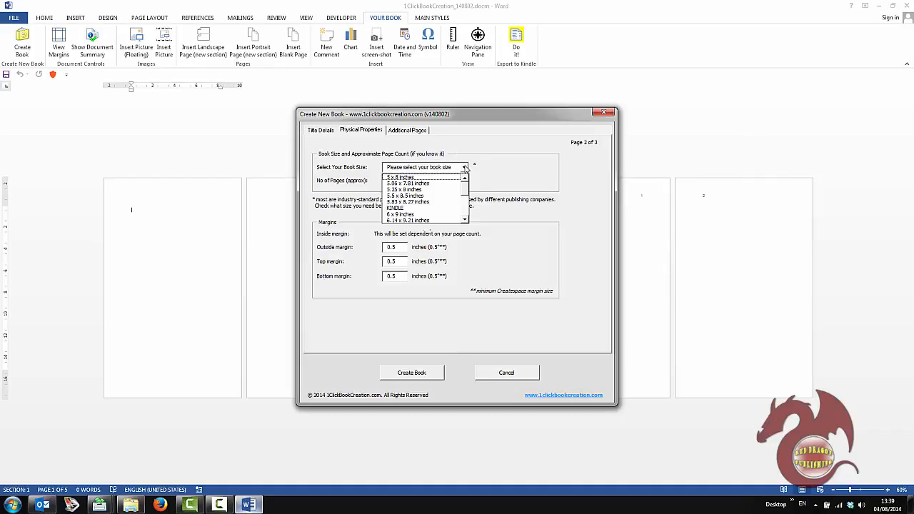
{"action": "scroll", "coordinate": [465, 204], "scroll_direction": "down", "scroll_amount": 4}
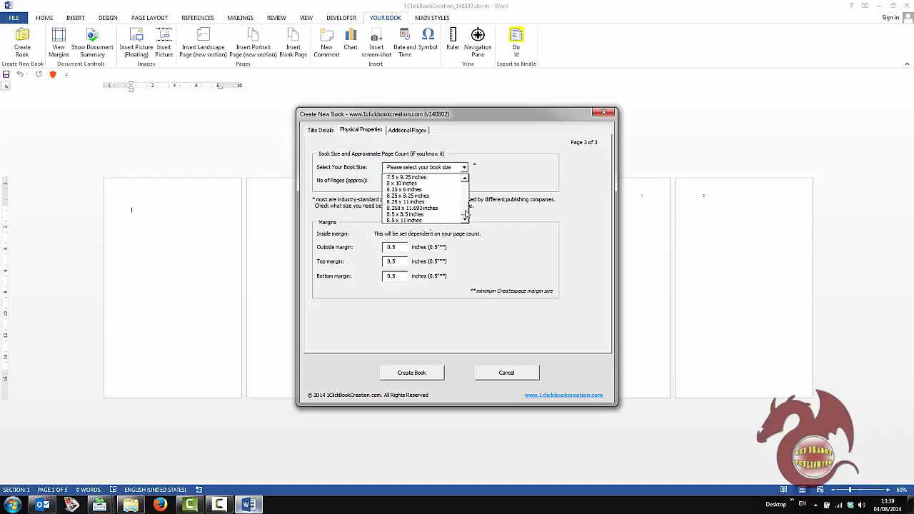
{"action": "scroll", "coordinate": [466, 207], "scroll_direction": "up", "scroll_amount": 4}
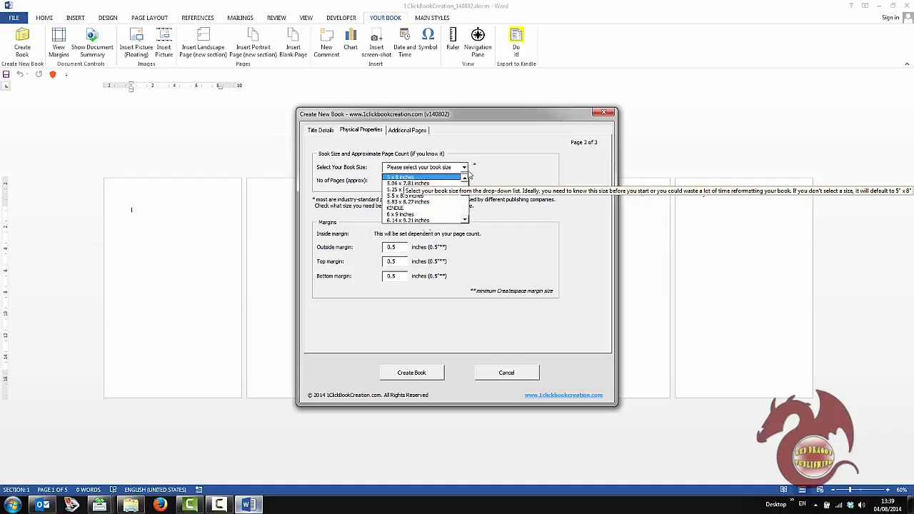
{"action": "left_click", "coordinate": [488, 159]}
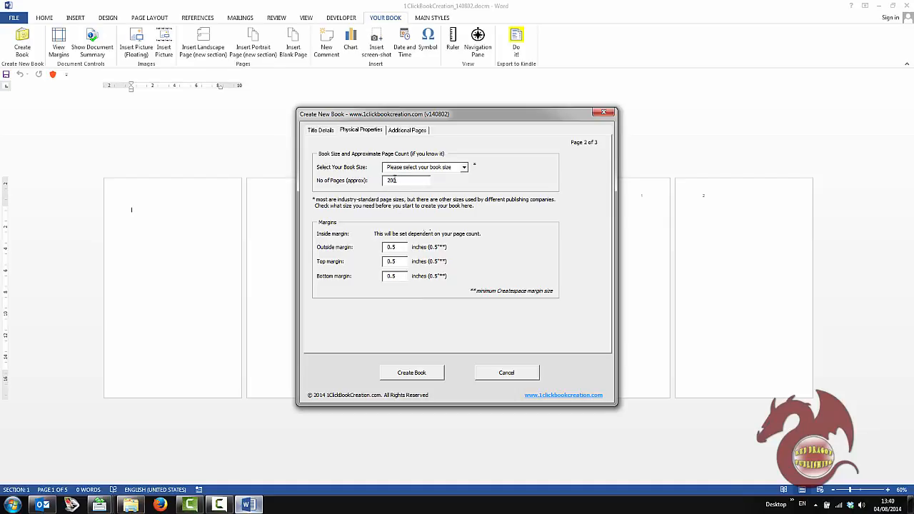
{"action": "mouse_move", "coordinate": [411, 181]}
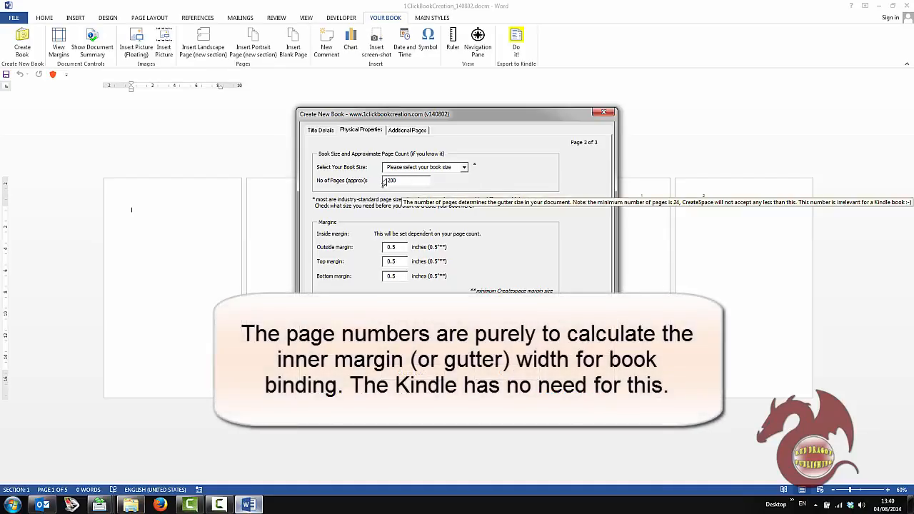
{"action": "double_click", "coordinate": [391, 180]}
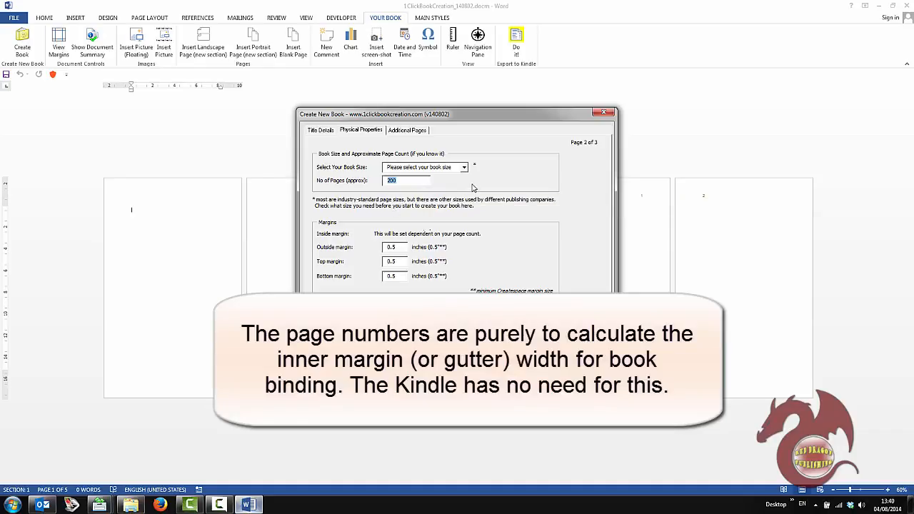
{"action": "left_click", "coordinate": [415, 180]}
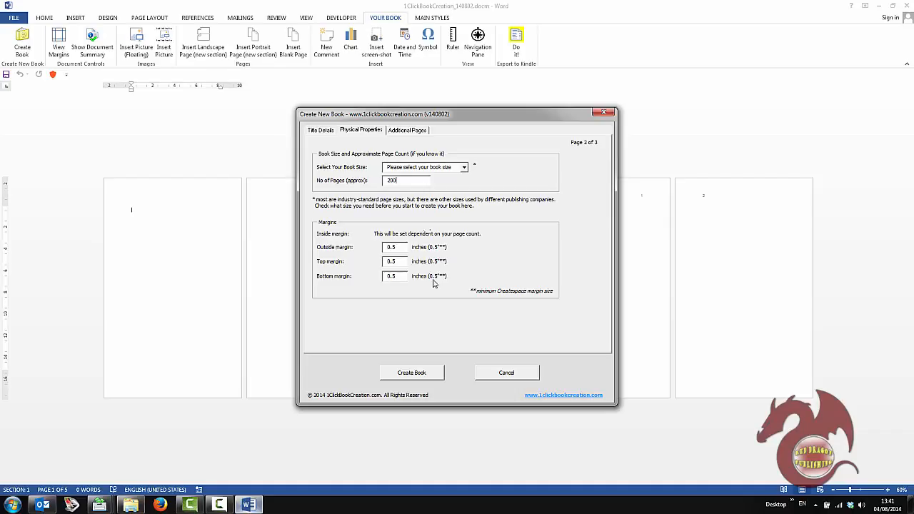
{"action": "left_click", "coordinate": [465, 169]}
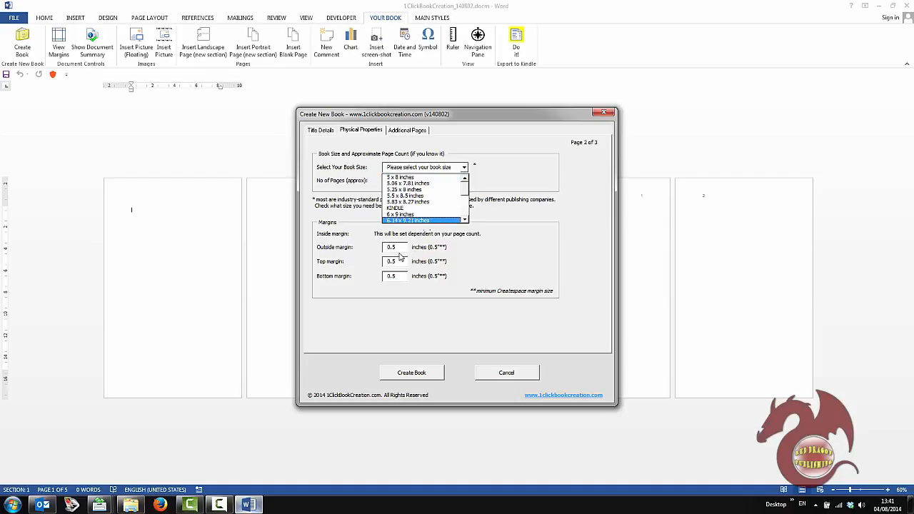
{"action": "left_click_drag", "start_coordinate": [464, 184], "coordinate": [465, 218]}
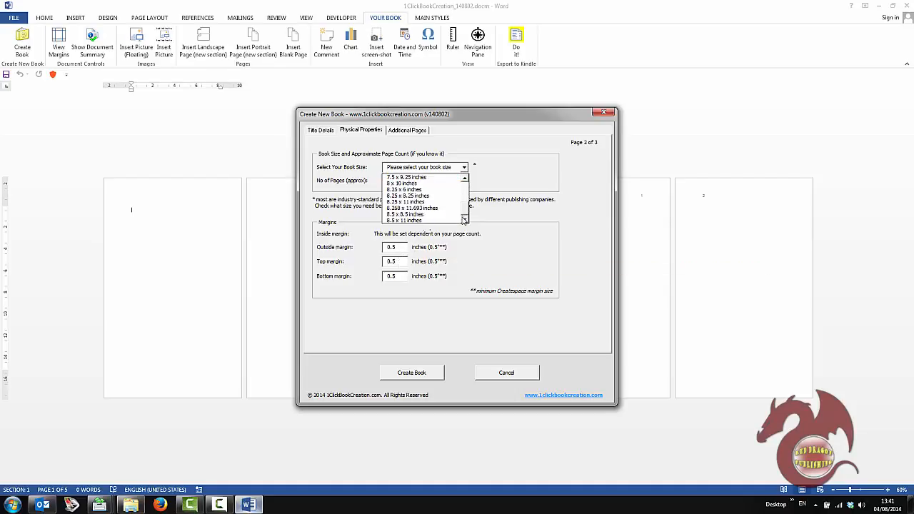
{"action": "left_click", "coordinate": [463, 269]}
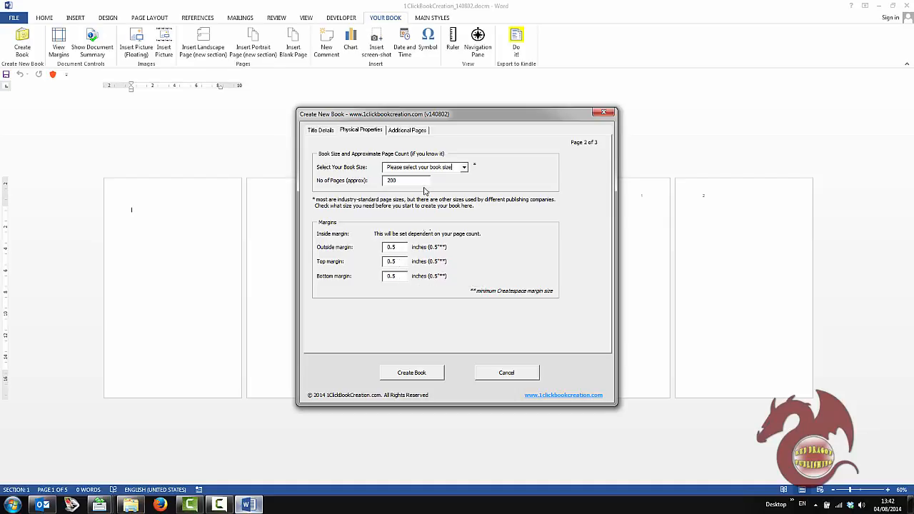
- Set the top and bottom margins of the book to 0.75 inches
{"action": "left_click", "coordinate": [392, 262]}
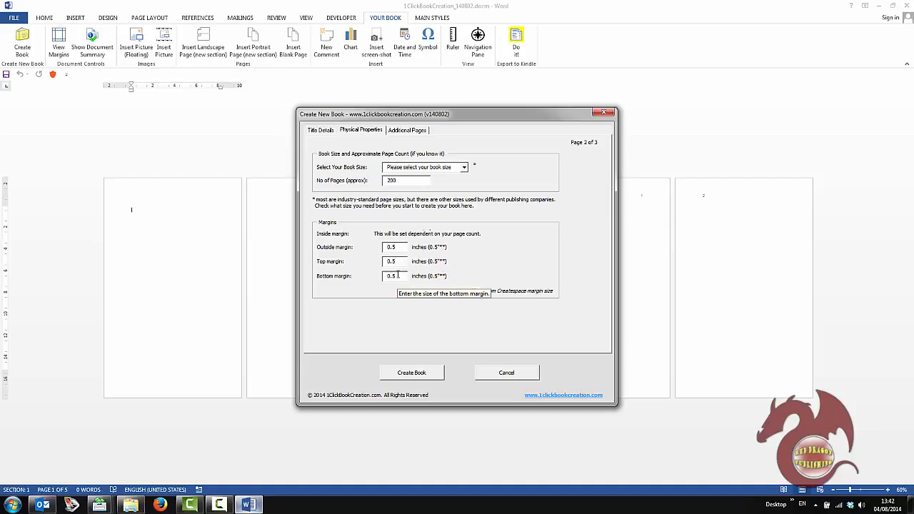
{"action": "type", "text": "7"}
{"action": "left_click", "coordinate": [391, 276]}
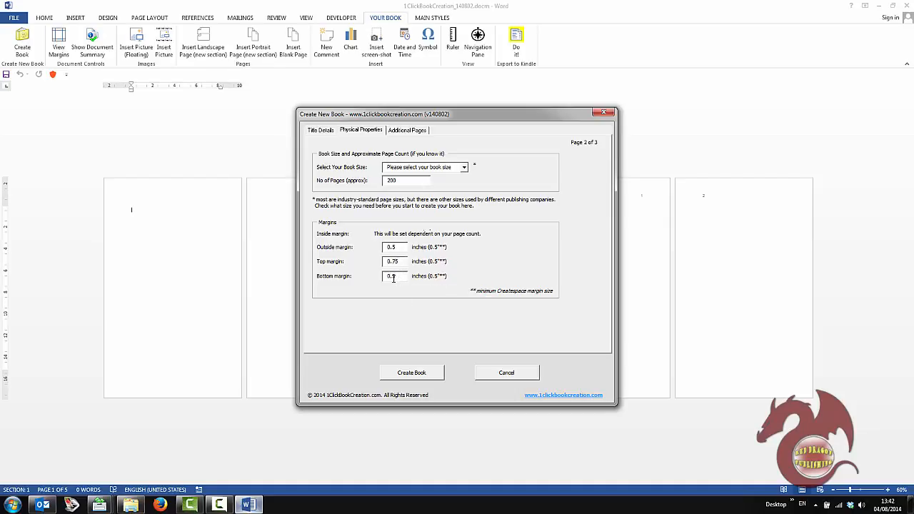
{"action": "type", "text": "7"}
- Exclude the references, author, appendices, dedication, index and testimonials pages from the additional pages of the book
{"action": "left_click", "coordinate": [404, 131]}
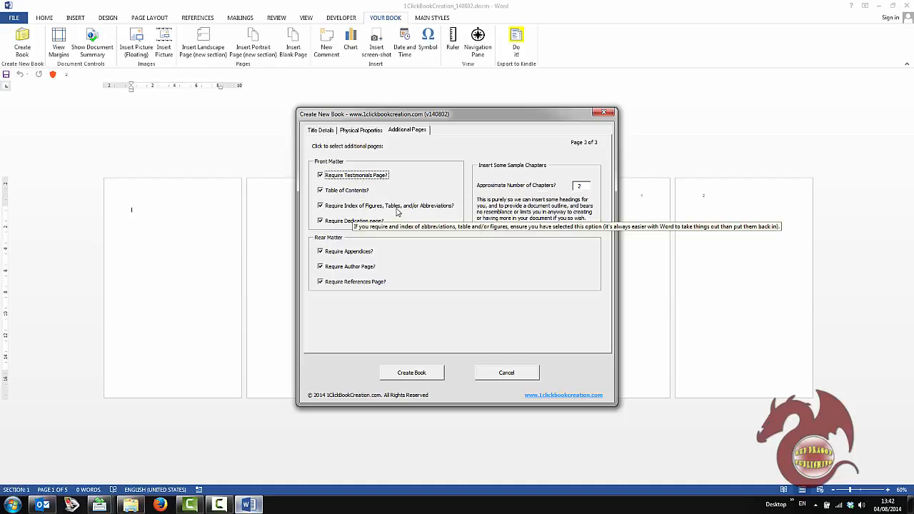
{"action": "left_click", "coordinate": [361, 285]}
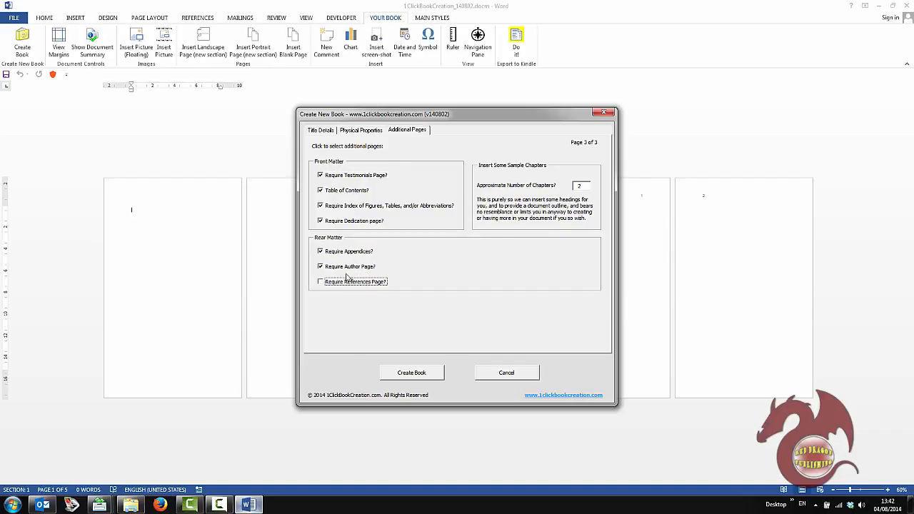
{"action": "left_click", "coordinate": [345, 269]}
{"action": "left_click", "coordinate": [342, 253]}
{"action": "left_click", "coordinate": [341, 223]}
{"action": "left_click", "coordinate": [336, 207]}
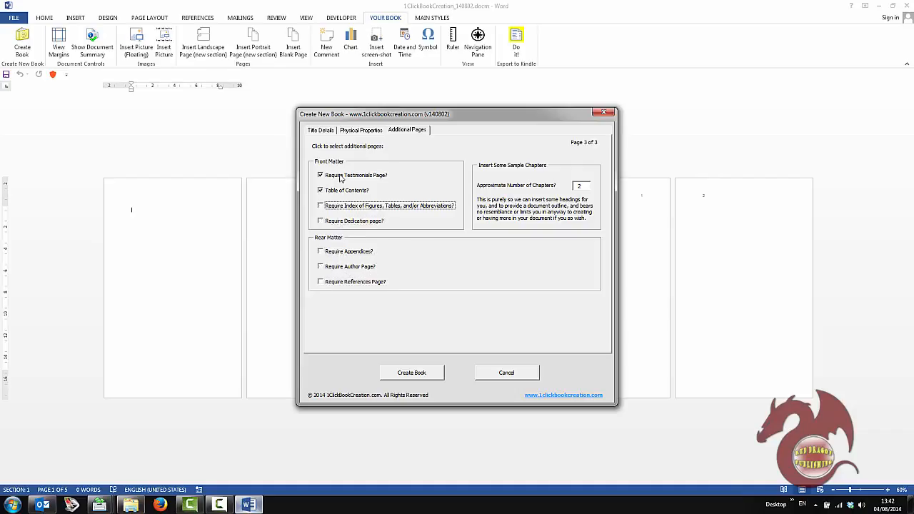
{"action": "left_click", "coordinate": [341, 177]}
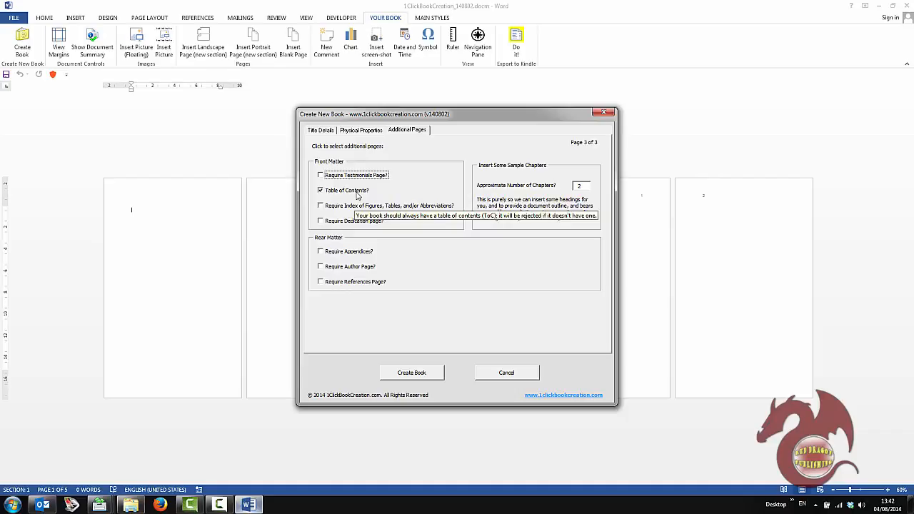
- Include the testimonials, index, dedication, appendices, author and references pages in the book again
{"action": "left_click", "coordinate": [358, 182]}
{"action": "left_click", "coordinate": [348, 207]}
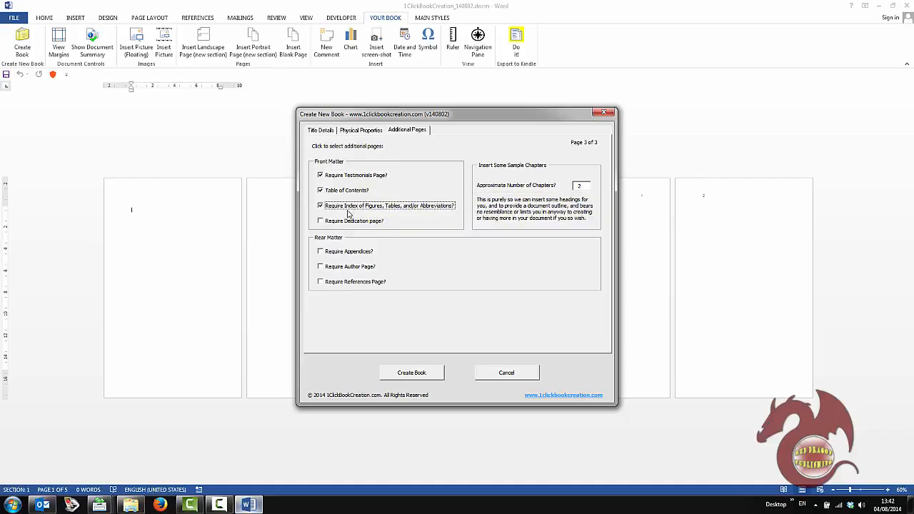
{"action": "left_click", "coordinate": [350, 222]}
{"action": "left_click", "coordinate": [344, 253]}
{"action": "left_click", "coordinate": [347, 268]}
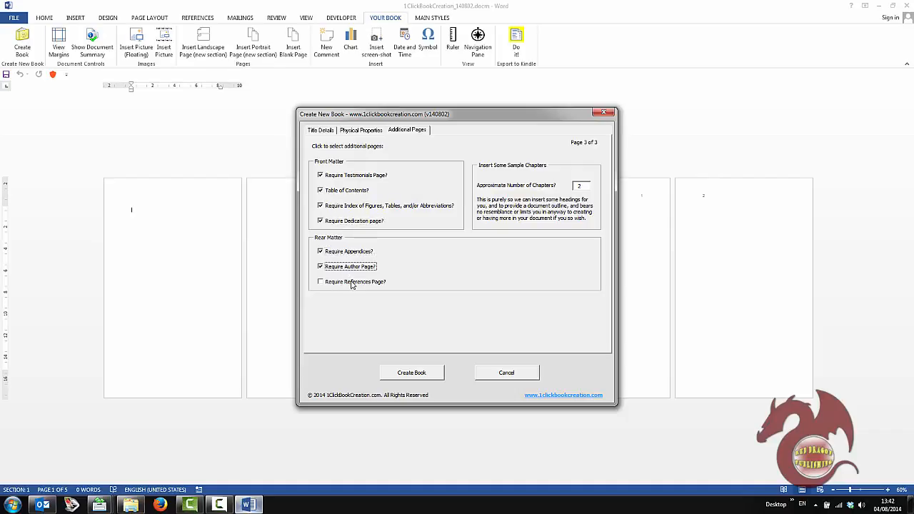
{"action": "left_click", "coordinate": [352, 284]}
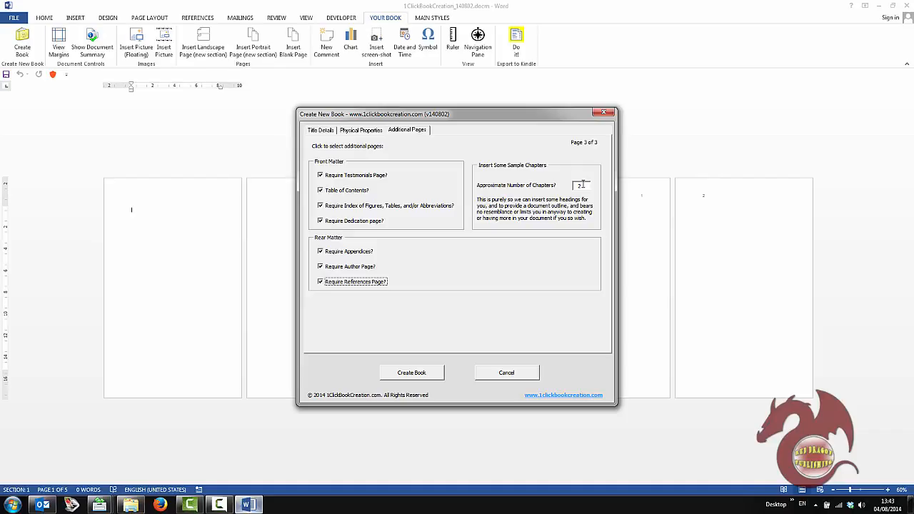
- Set the approximate number of sample chapters to 10 and review the other pages of book settings
{"action": "left_click", "coordinate": [582, 185]}
{"action": "left_click", "coordinate": [370, 134]}
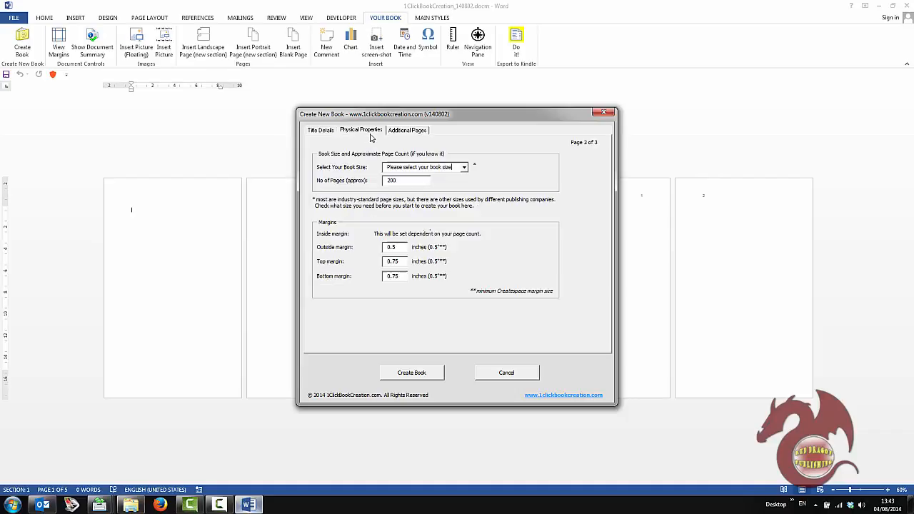
{"action": "left_click", "coordinate": [319, 133]}
{"action": "left_click", "coordinate": [414, 132]}
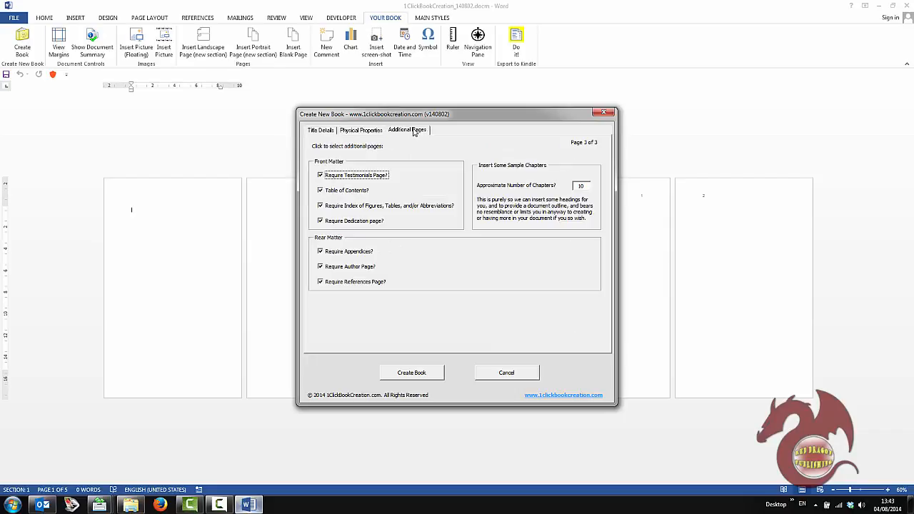
- Try to create the book without choosing a book size, and decline the default Kindle option
{"action": "left_click", "coordinate": [364, 134]}
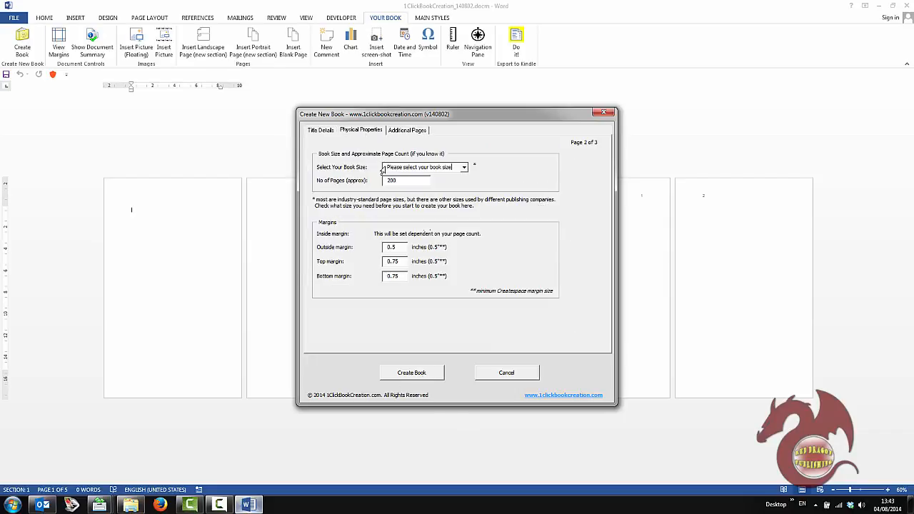
{"action": "mouse_move", "coordinate": [422, 166]}
{"action": "left_click", "coordinate": [413, 374]}
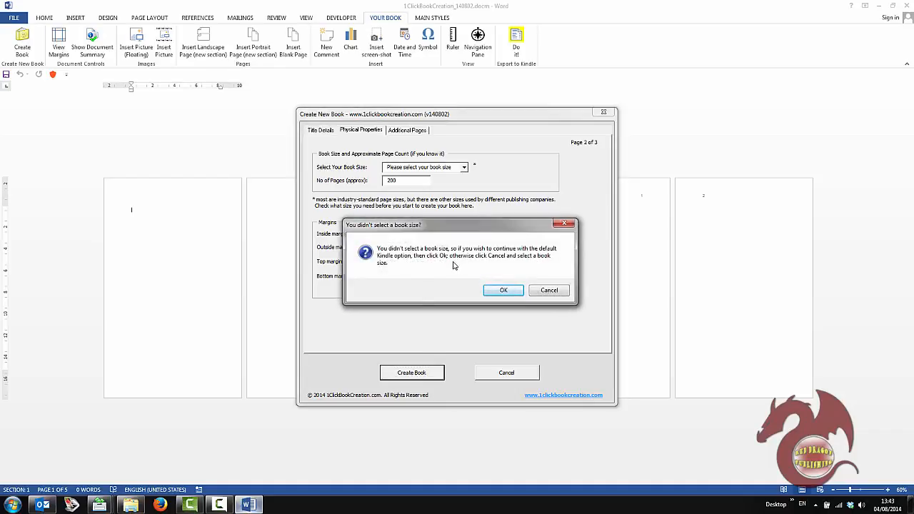
{"action": "left_click", "coordinate": [550, 291]}
- Try the KINDLE and 8.5 x 8.5 inches book sizes while looking through the available sizes
{"action": "left_click", "coordinate": [465, 168]}
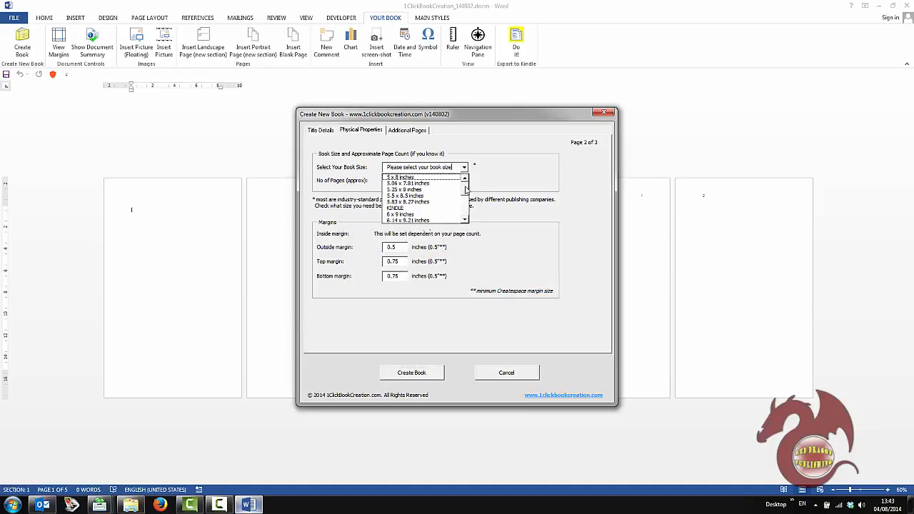
{"action": "left_click", "coordinate": [395, 208]}
{"action": "left_click", "coordinate": [465, 168]}
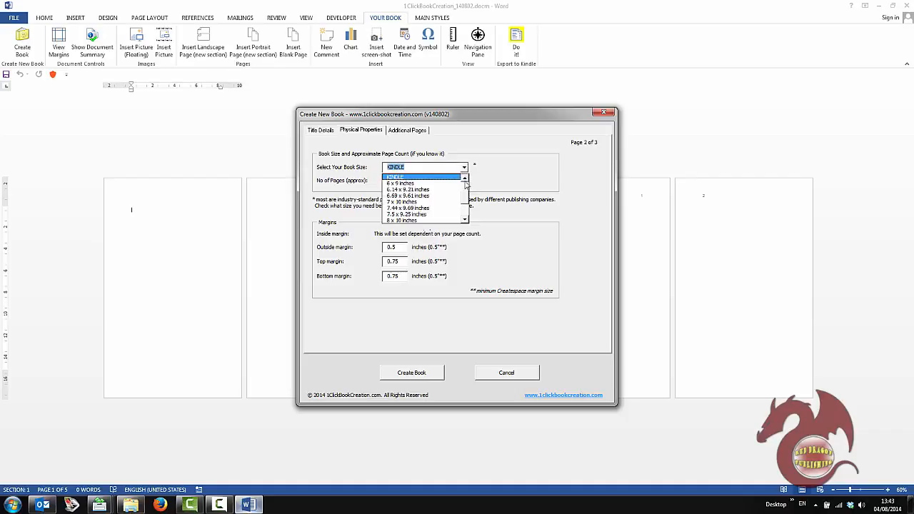
{"action": "scroll", "coordinate": [466, 209], "scroll_direction": "down", "scroll_amount": 2}
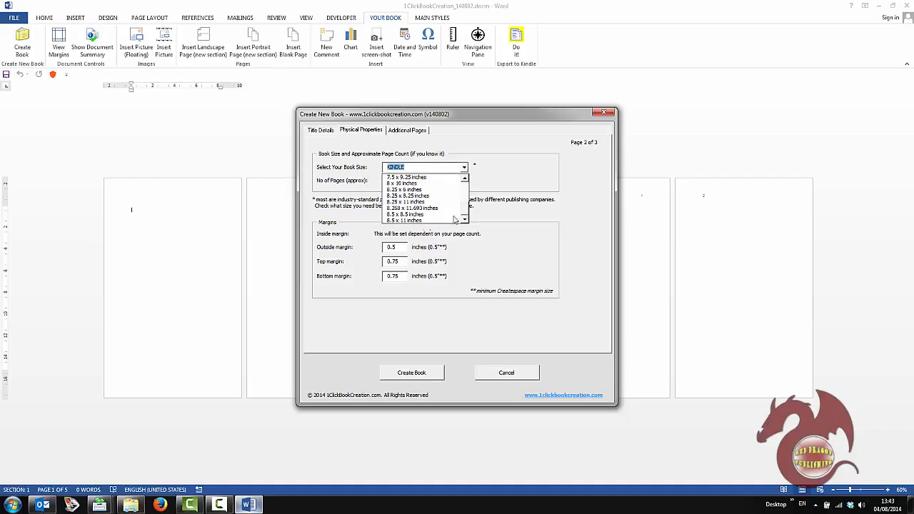
{"action": "left_click", "coordinate": [427, 215]}
{"action": "left_click", "coordinate": [466, 173]}
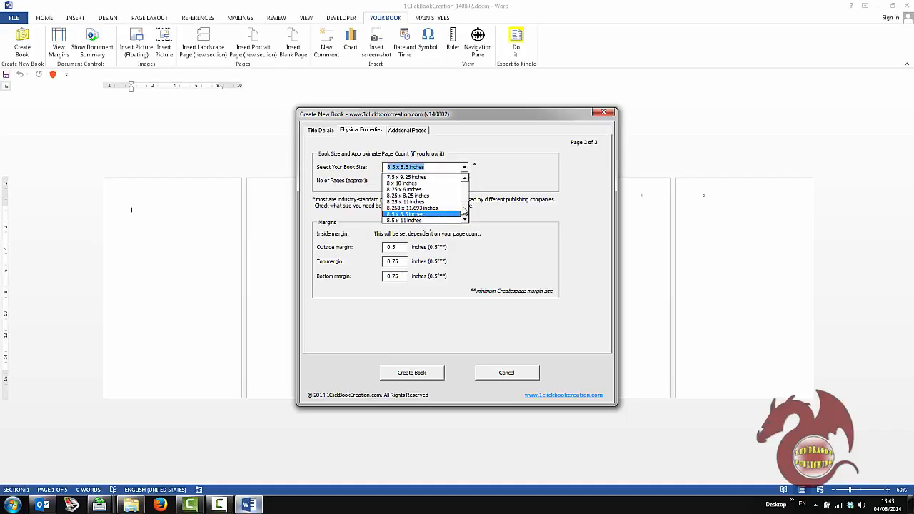
{"action": "scroll", "coordinate": [435, 204], "scroll_direction": "up", "scroll_amount": 3}
{"action": "left_click", "coordinate": [436, 209]}
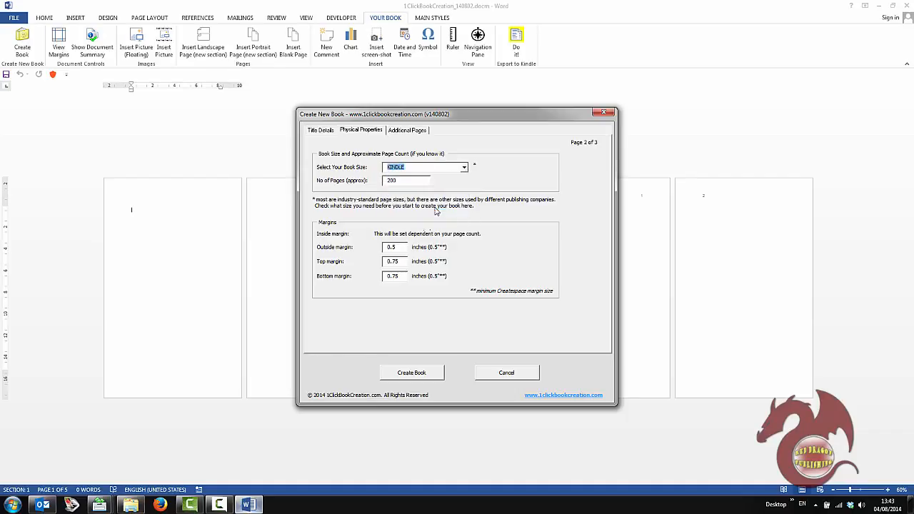
- Set the book size to 6 x 9 inches and create the book
{"action": "left_click", "coordinate": [464, 169]}
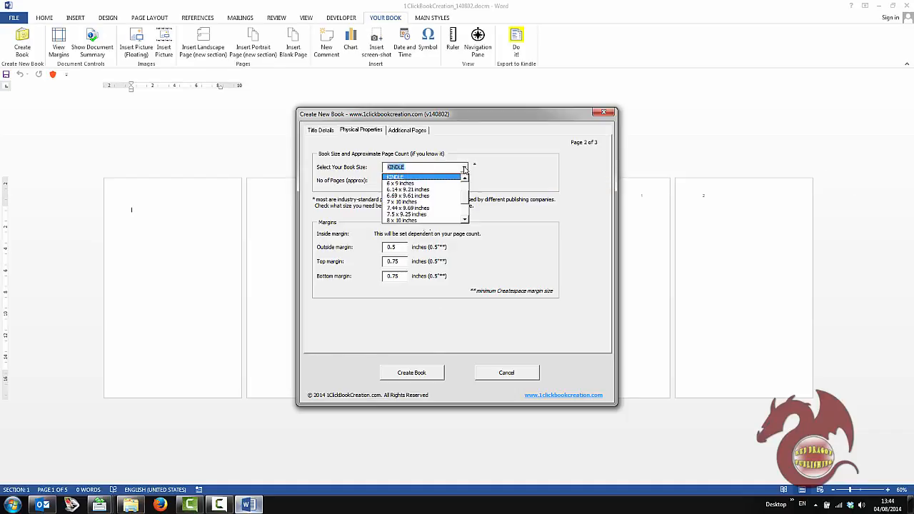
{"action": "left_click", "coordinate": [465, 220]}
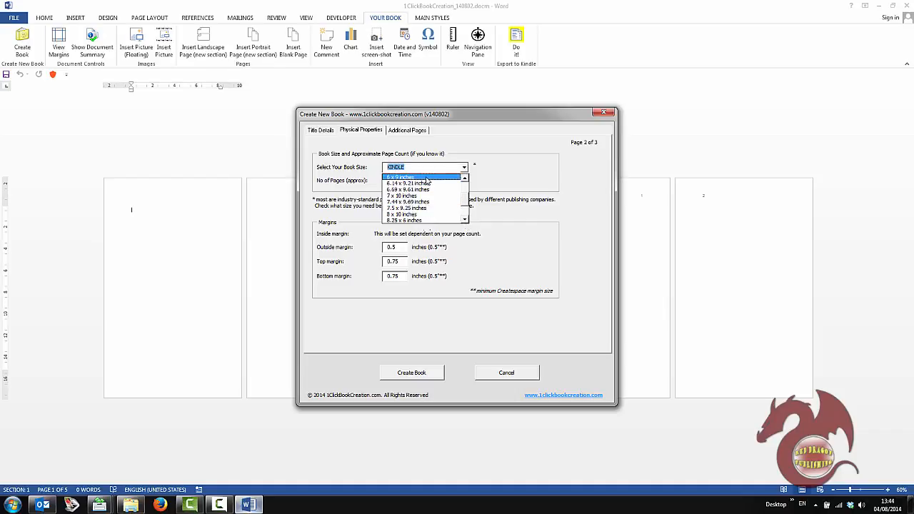
{"action": "left_click", "coordinate": [426, 179]}
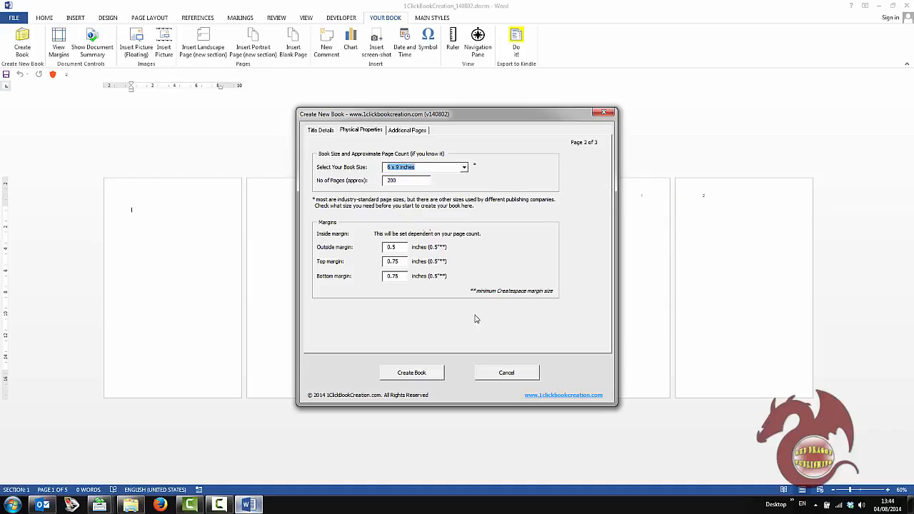
{"action": "left_click", "coordinate": [422, 373]}
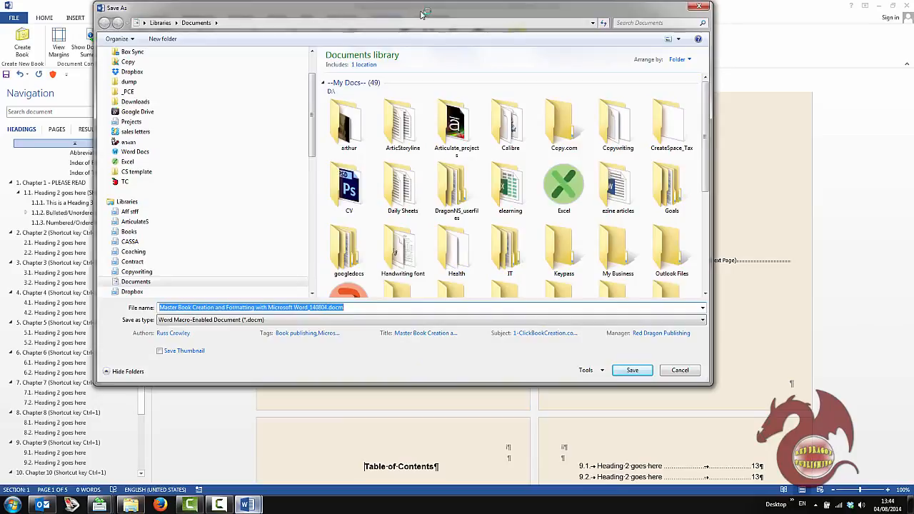
- Choose the CS template folder as the location for saving the new book
{"action": "left_click_drag", "start_coordinate": [422, 14], "coordinate": [465, 45]}
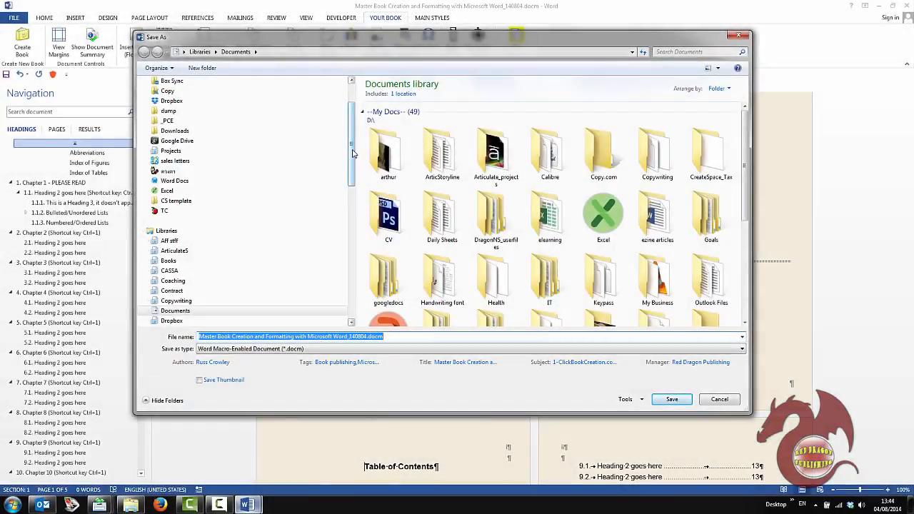
{"action": "left_click_drag", "start_coordinate": [352, 154], "coordinate": [352, 150]}
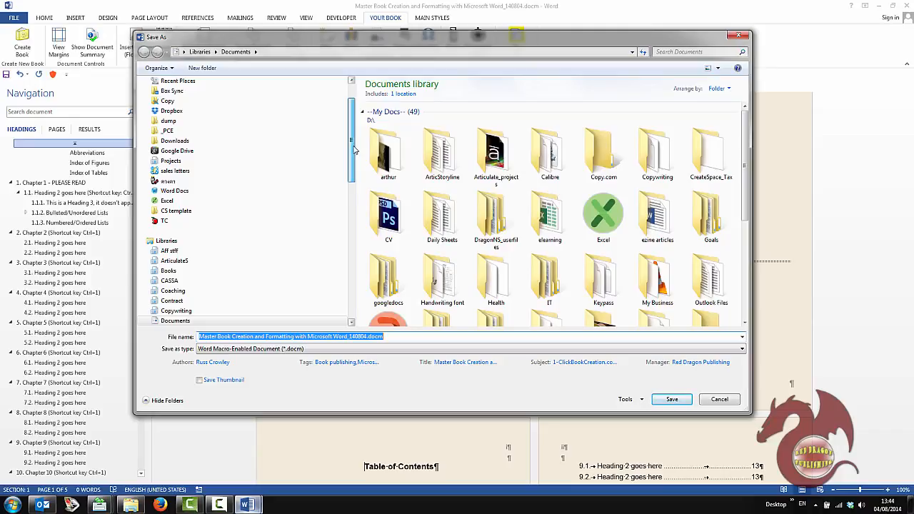
{"action": "left_click_drag", "start_coordinate": [354, 149], "coordinate": [355, 147]}
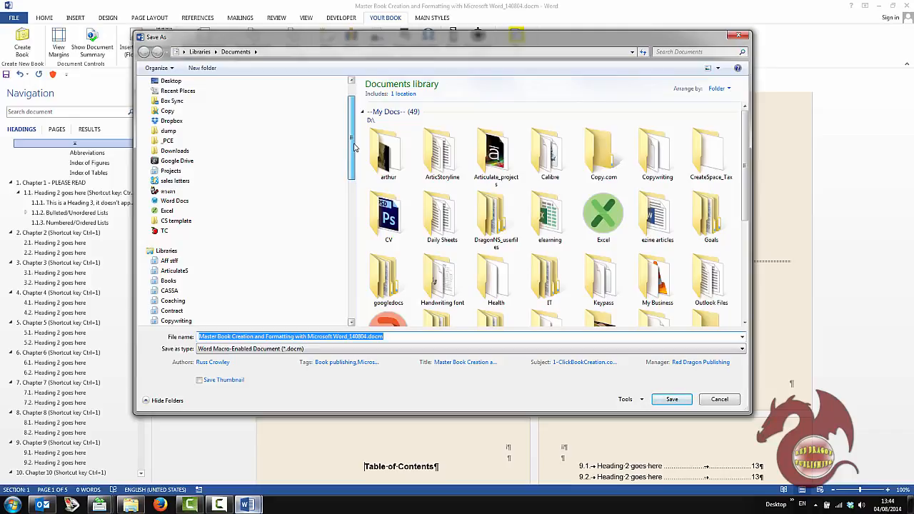
{"action": "left_click_drag", "start_coordinate": [355, 147], "coordinate": [355, 153]}
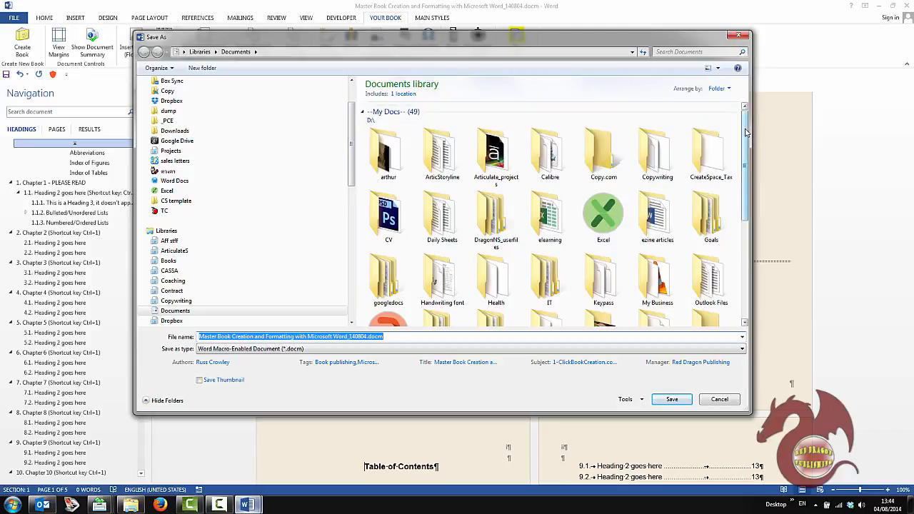
{"action": "left_click", "coordinate": [178, 202]}
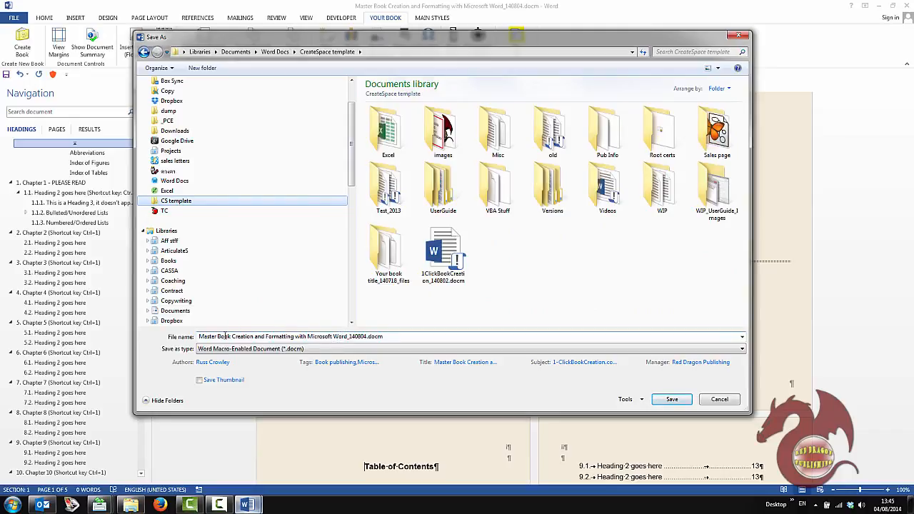
- Save the book under the suggested name Master Book Creation and Formatting with Microsoft Word_140804.docm
{"action": "left_click", "coordinate": [200, 336]}
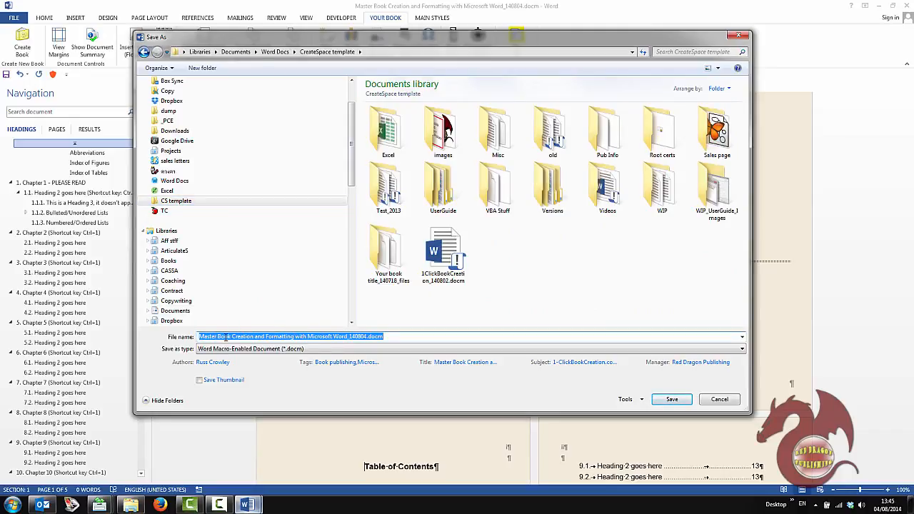
{"action": "left_click", "coordinate": [345, 336]}
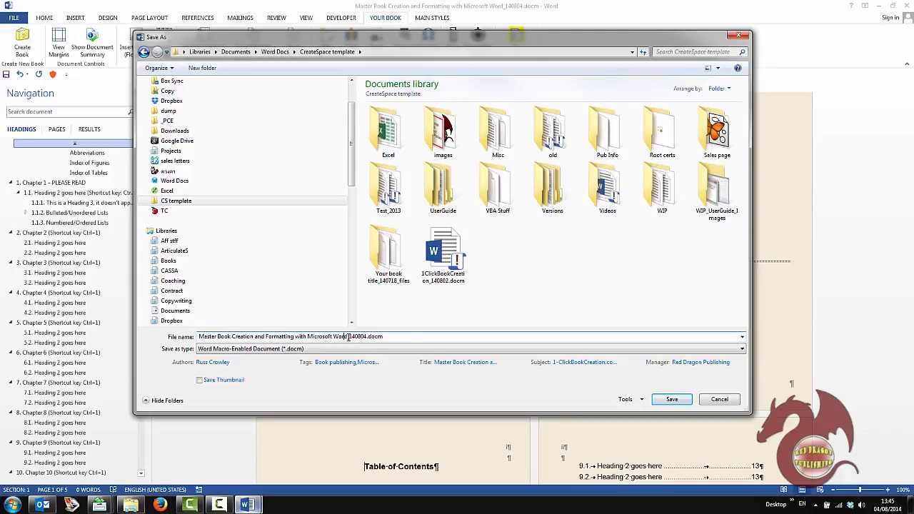
{"action": "double_click", "coordinate": [352, 337]}
{"action": "left_click", "coordinate": [343, 337]}
{"action": "left_click_drag", "start_coordinate": [335, 337], "coordinate": [194, 337]}
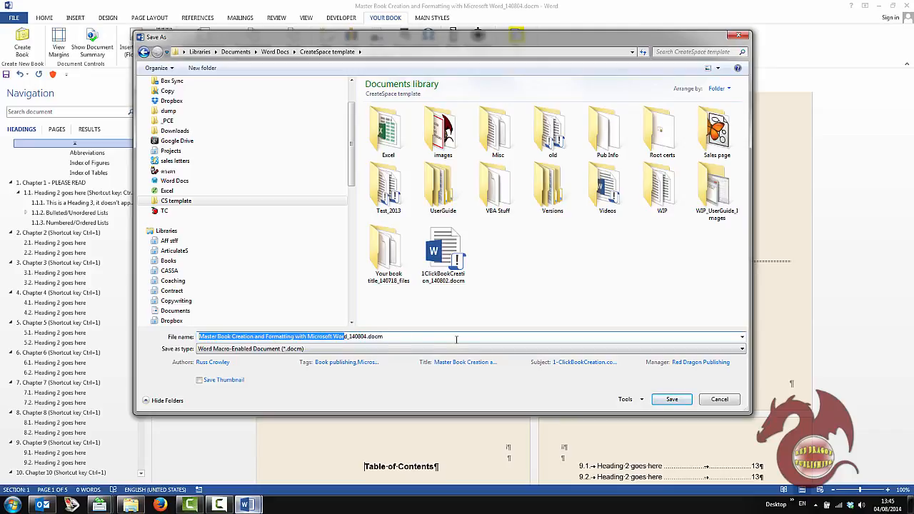
{"action": "left_click", "coordinate": [673, 401]}
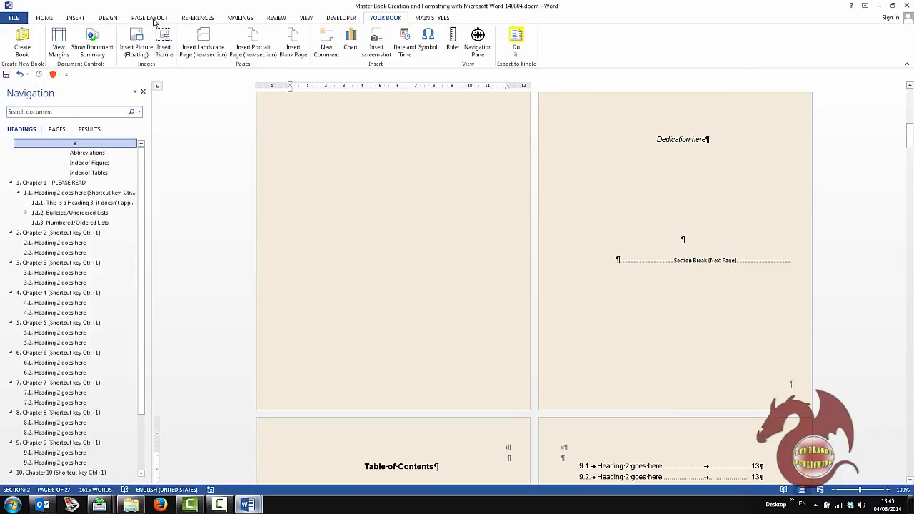
- Hide the paragraph marks and other formatting symbols in the book
{"action": "left_click", "coordinate": [43, 19]}
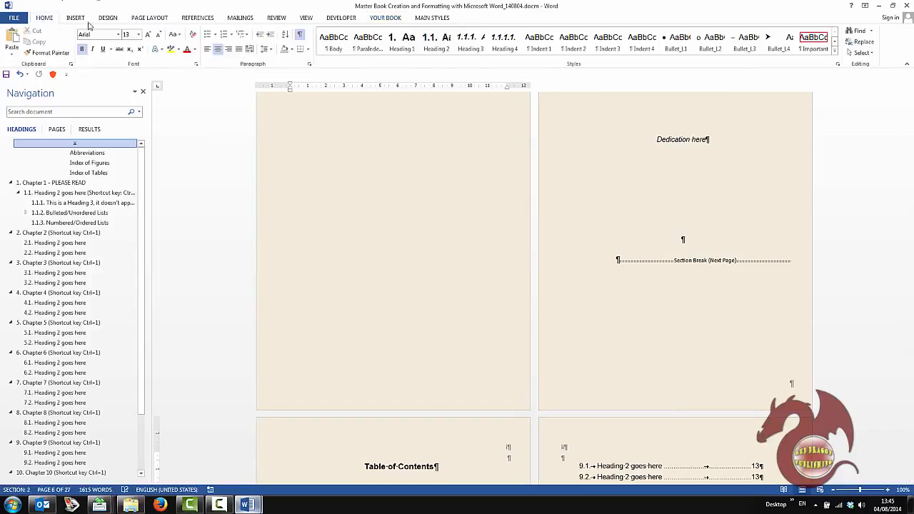
{"action": "left_click", "coordinate": [301, 36]}
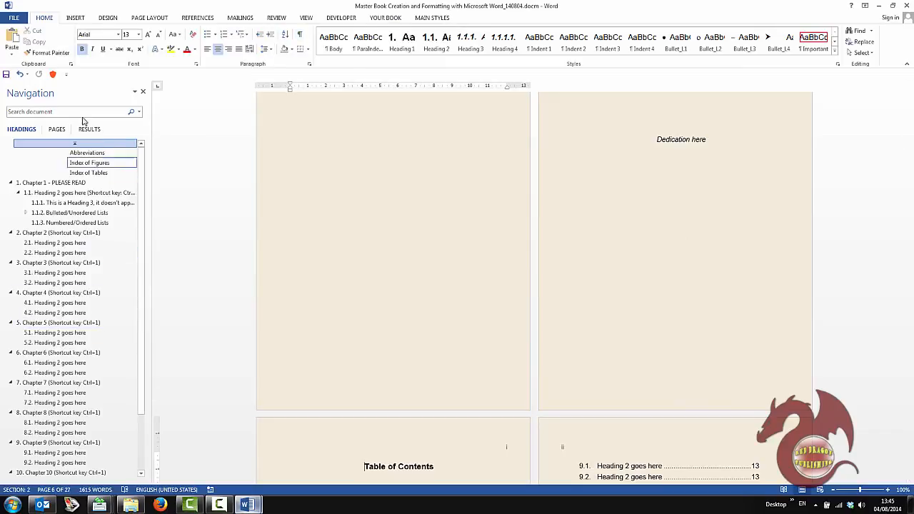
- Review the book's front matter from the abbreviations and index page back through the table of contents to the title page
{"action": "left_click", "coordinate": [87, 153]}
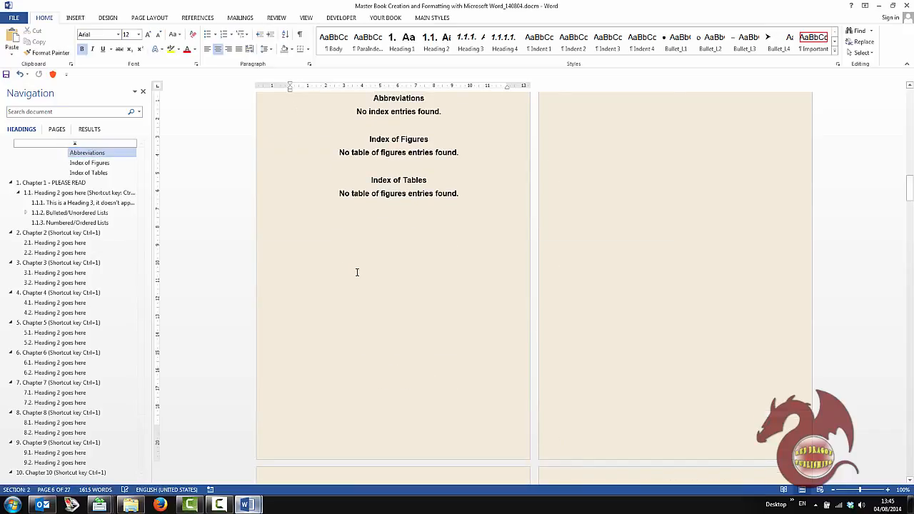
{"action": "scroll", "coordinate": [357, 272], "scroll_direction": "up", "scroll_amount": 5}
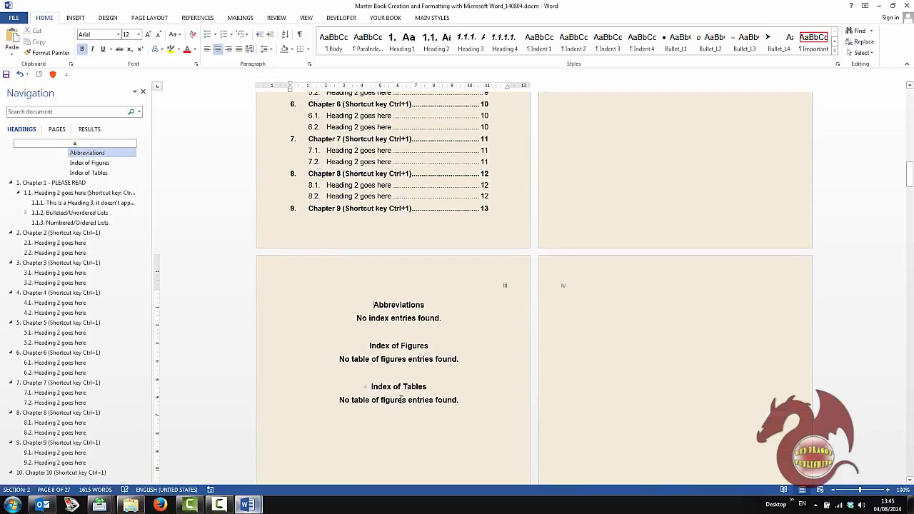
{"action": "scroll", "coordinate": [323, 332], "scroll_direction": "up", "scroll_amount": 8}
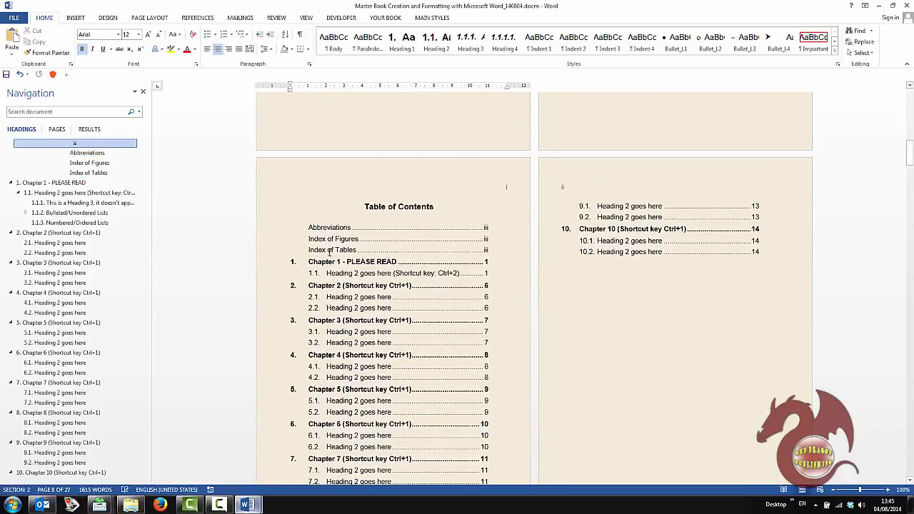
{"action": "scroll", "coordinate": [348, 244], "scroll_direction": "down", "scroll_amount": 4}
{"action": "scroll", "coordinate": [354, 254], "scroll_direction": "up", "scroll_amount": 10}
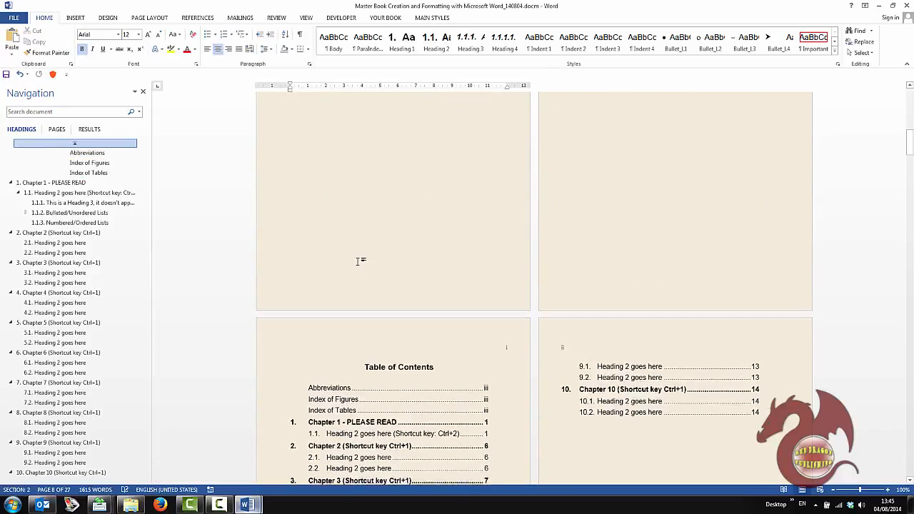
{"action": "scroll", "coordinate": [358, 260], "scroll_direction": "up", "scroll_amount": 3}
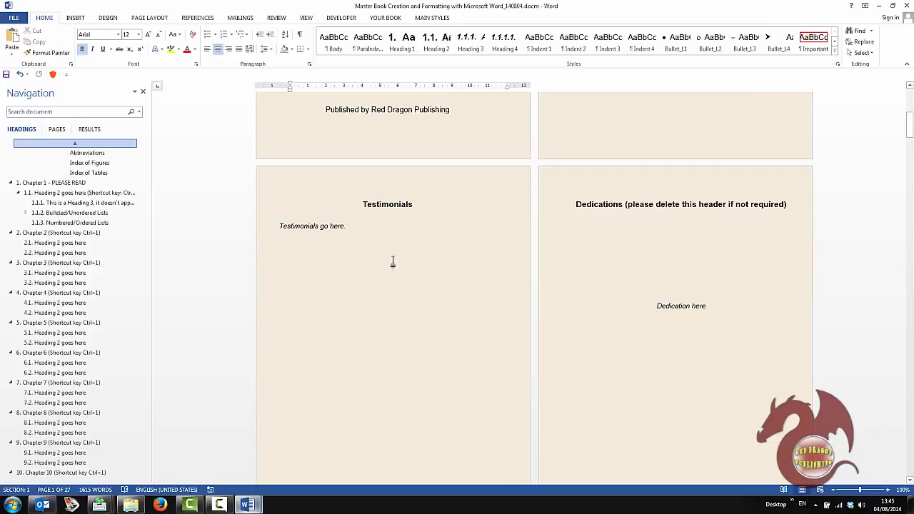
{"action": "scroll", "coordinate": [393, 263], "scroll_direction": "up", "scroll_amount": 5}
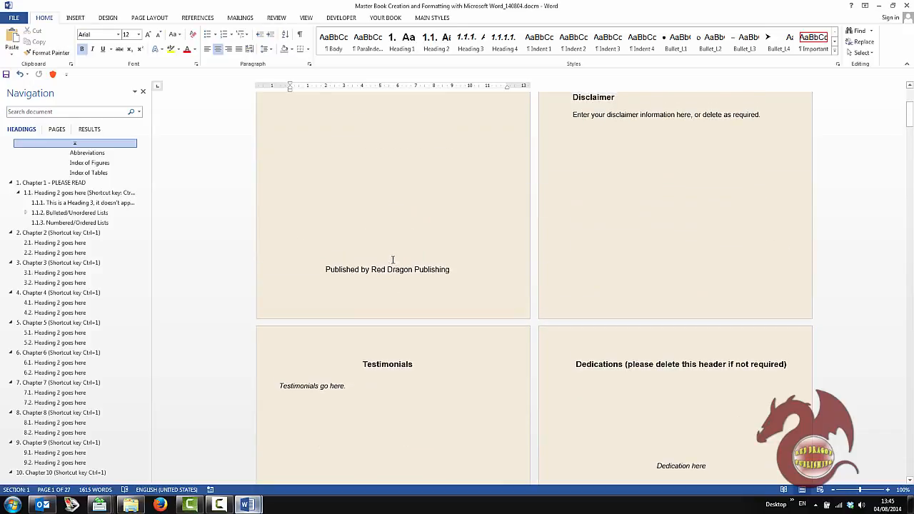
{"action": "scroll", "coordinate": [393, 260], "scroll_direction": "up", "scroll_amount": 6}
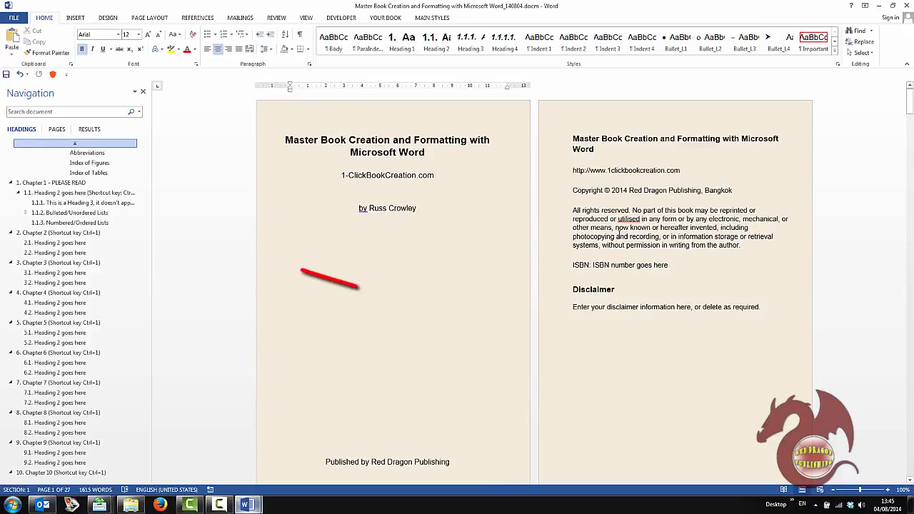
- Show the page thumbnails in a widened Navigation pane and go to the table of contents page
{"action": "left_click", "coordinate": [58, 131]}
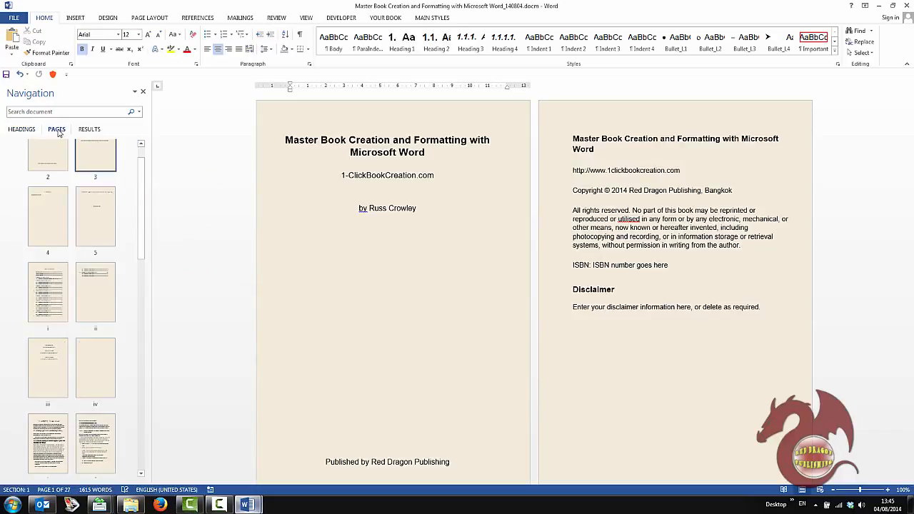
{"action": "left_click_drag", "start_coordinate": [150, 221], "coordinate": [358, 211]}
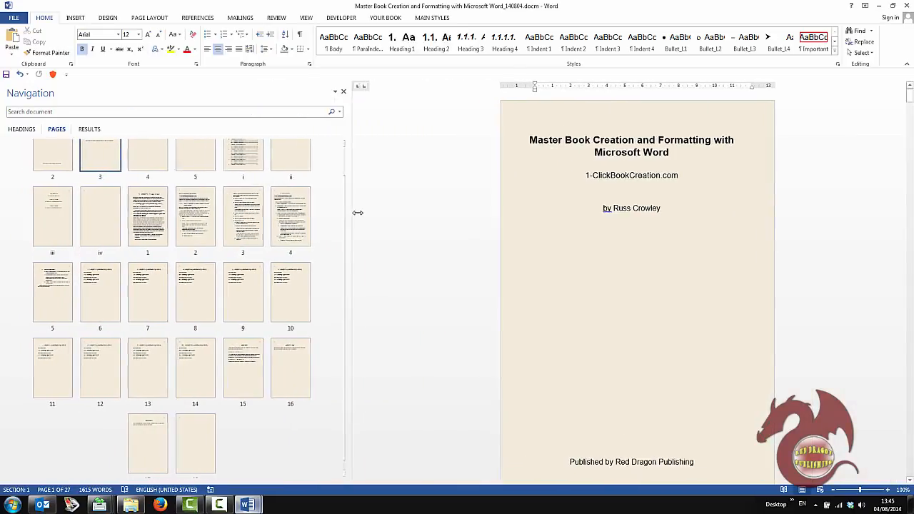
{"action": "left_click", "coordinate": [223, 180]}
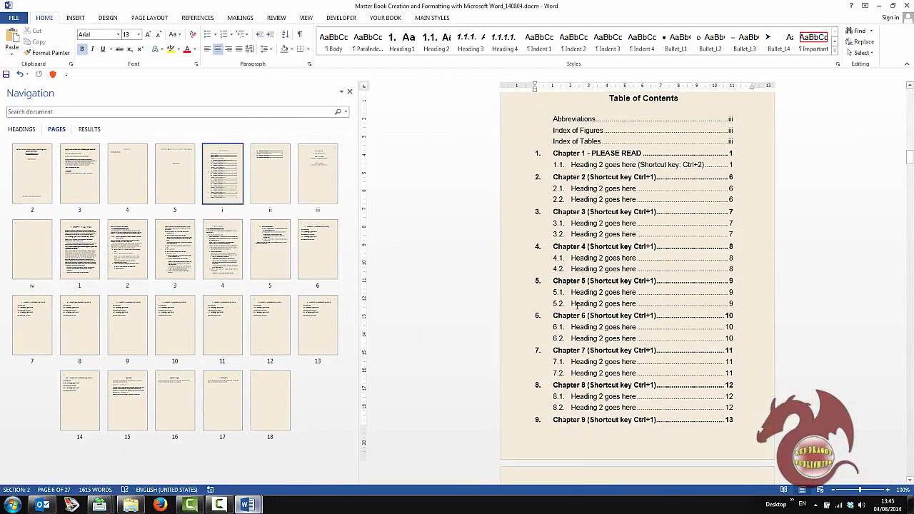
- Go to Chapter 1 and examine its sample headings, paragraph styles, bulleted lists and numbered lists
{"action": "left_click", "coordinate": [93, 245]}
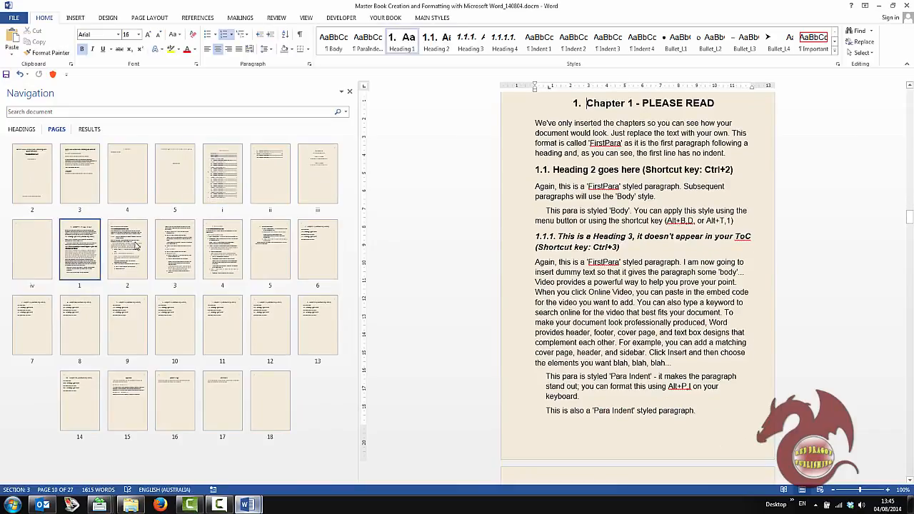
{"action": "left_click", "coordinate": [581, 212]}
{"action": "scroll", "coordinate": [619, 163], "scroll_direction": "down", "scroll_amount": 12}
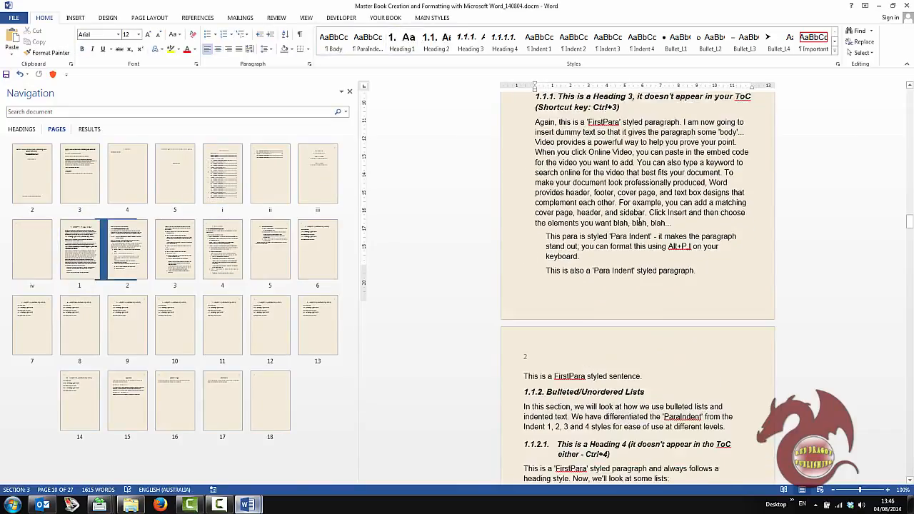
{"action": "scroll", "coordinate": [644, 286], "scroll_direction": "down", "scroll_amount": 9}
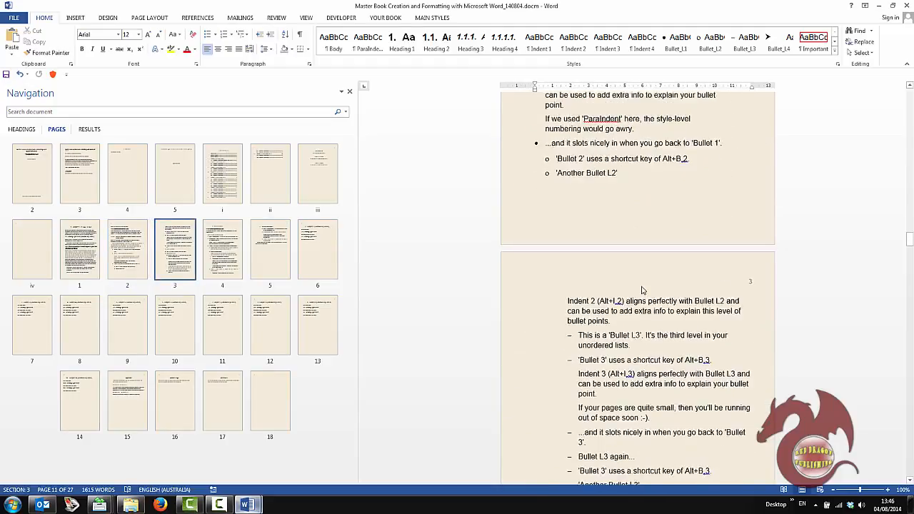
{"action": "scroll", "coordinate": [641, 288], "scroll_direction": "down", "scroll_amount": 10}
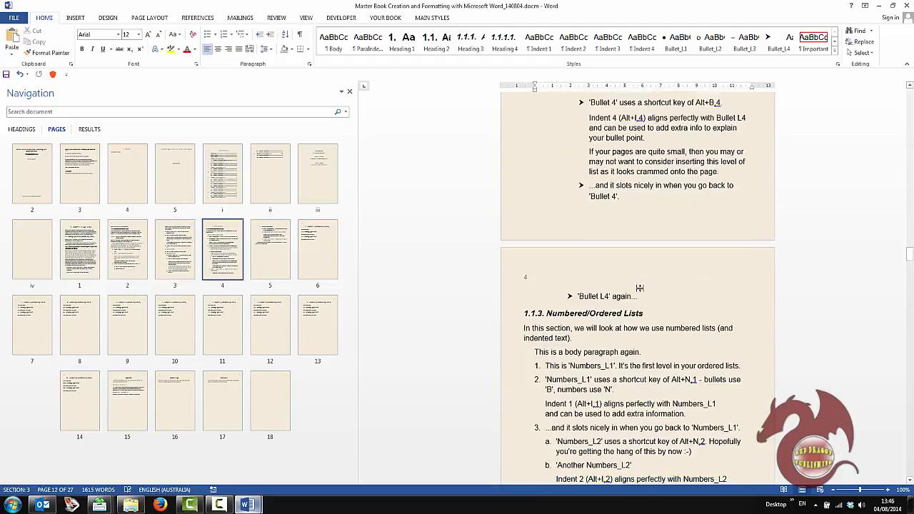
{"action": "scroll", "coordinate": [638, 289], "scroll_direction": "down", "scroll_amount": 12}
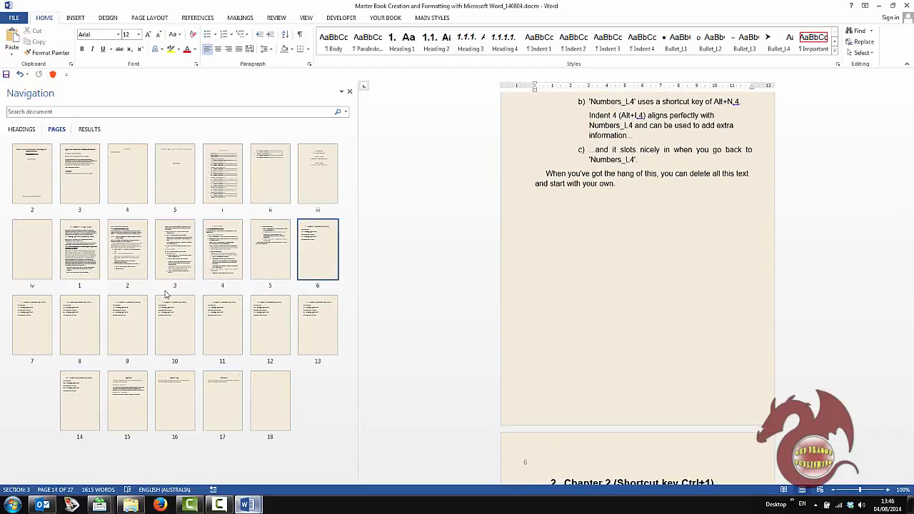
- Page through the sample chapters from Chapter 3 on page 7 to Chapter 6 on page 10
{"action": "left_click", "coordinate": [44, 330]}
{"action": "left_click", "coordinate": [81, 322]}
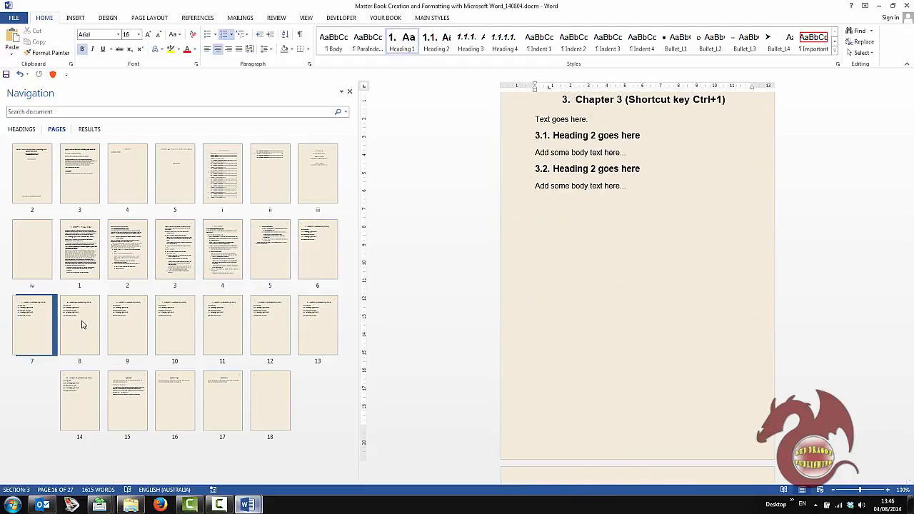
{"action": "left_click", "coordinate": [127, 319]}
{"action": "left_click", "coordinate": [190, 315]}
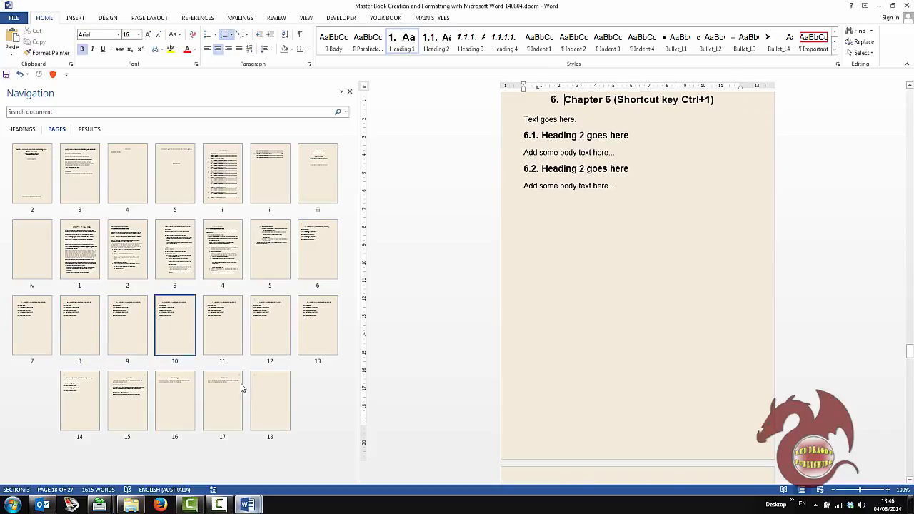
- Go through the book's closing pages from page 18 back to the Author's Page on page 16
{"action": "left_click", "coordinate": [258, 386]}
{"action": "left_click", "coordinate": [224, 394]}
{"action": "left_click", "coordinate": [184, 404]}
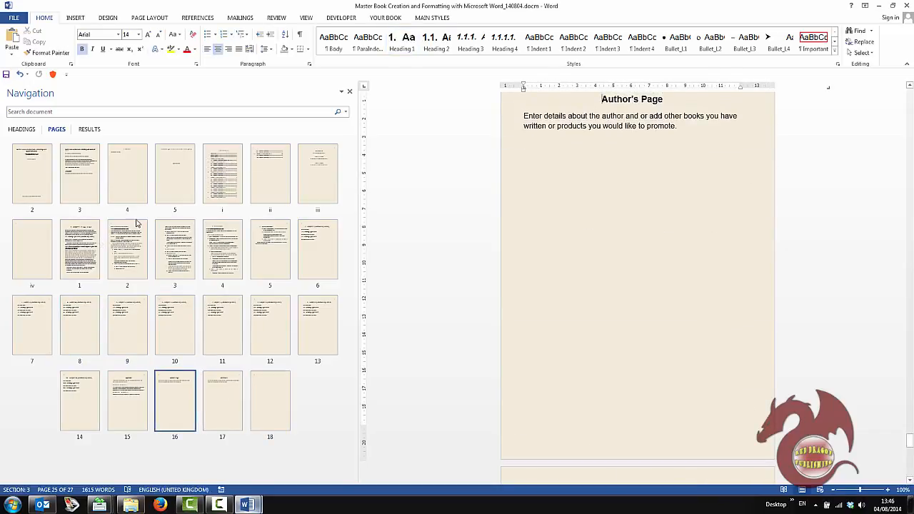
- Show the book's heading outline in the Navigation pane and view the References page and the Appendix page
{"action": "left_click", "coordinate": [25, 130]}
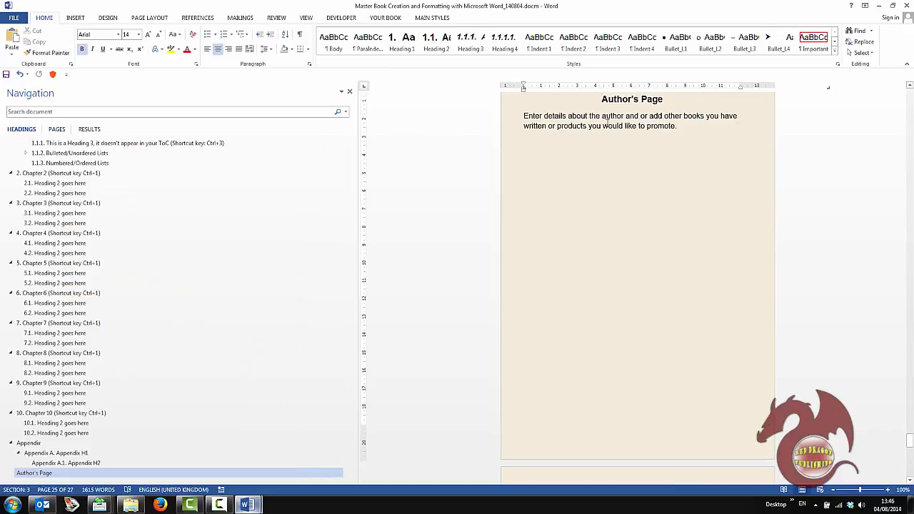
{"action": "left_click", "coordinate": [911, 455]}
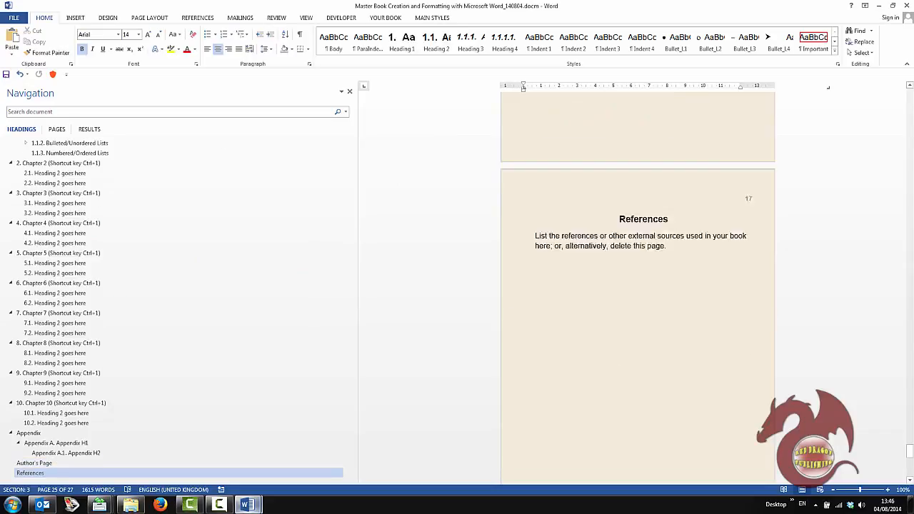
{"action": "left_click", "coordinate": [912, 100]}
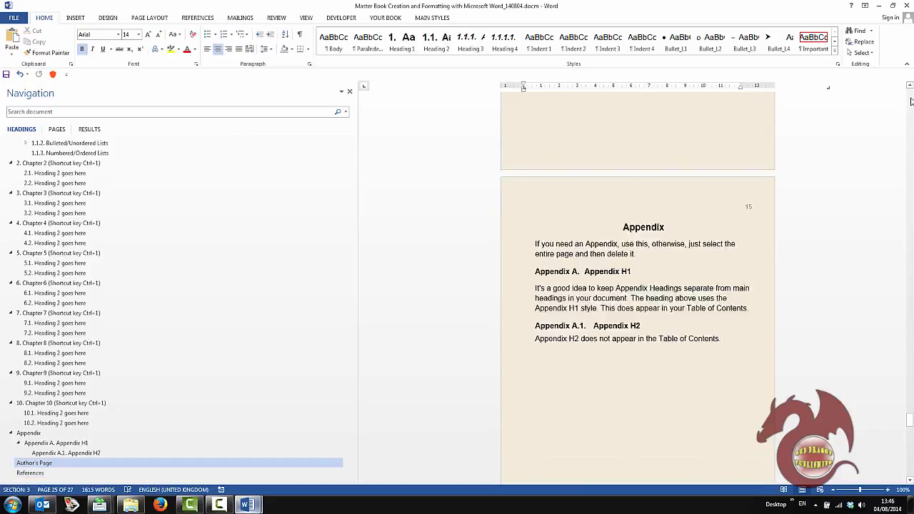